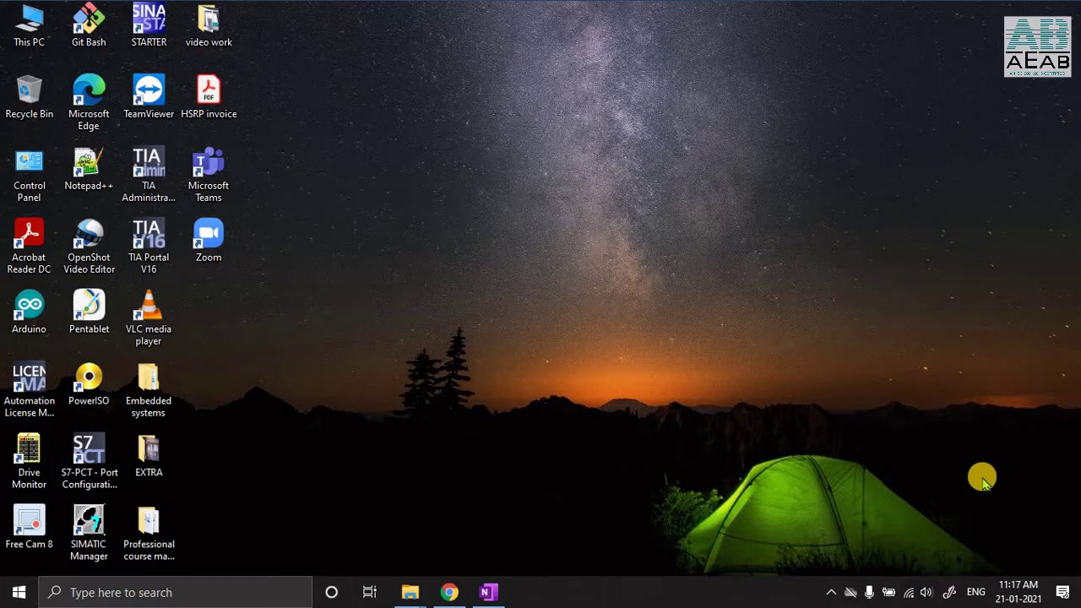
- Open SIMATIC Manager, create a new project named addingIM151 in the default storage location, and maximize its window
click(88, 530)
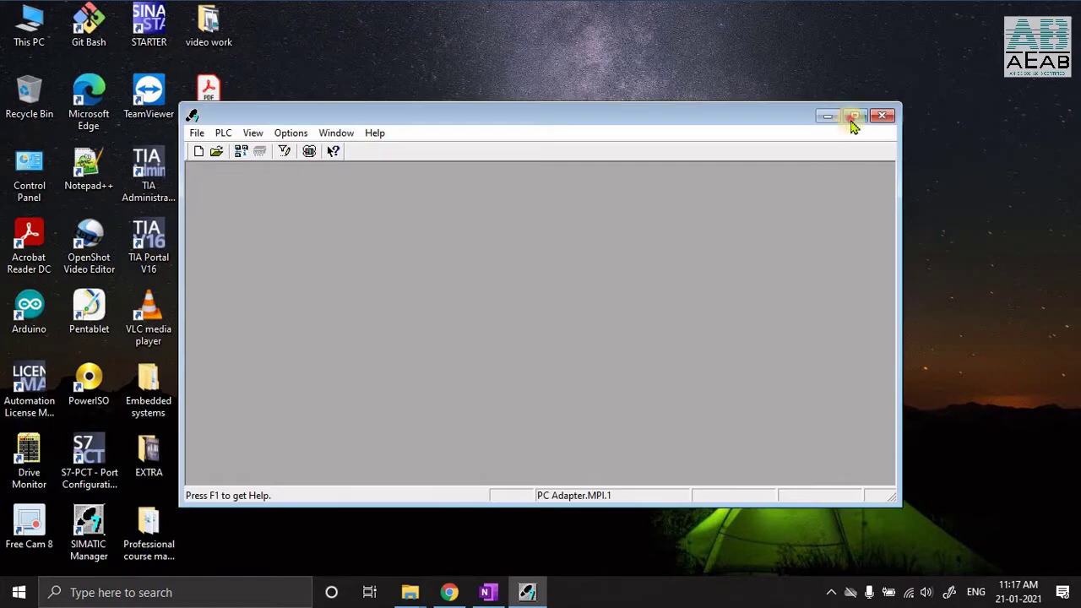
click(857, 115)
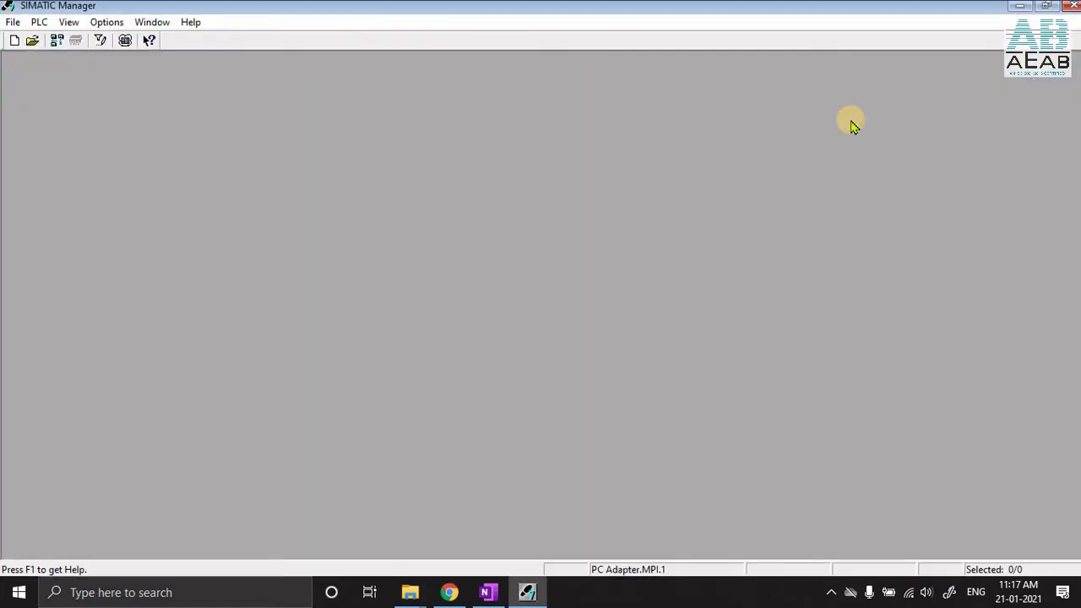
click(14, 23)
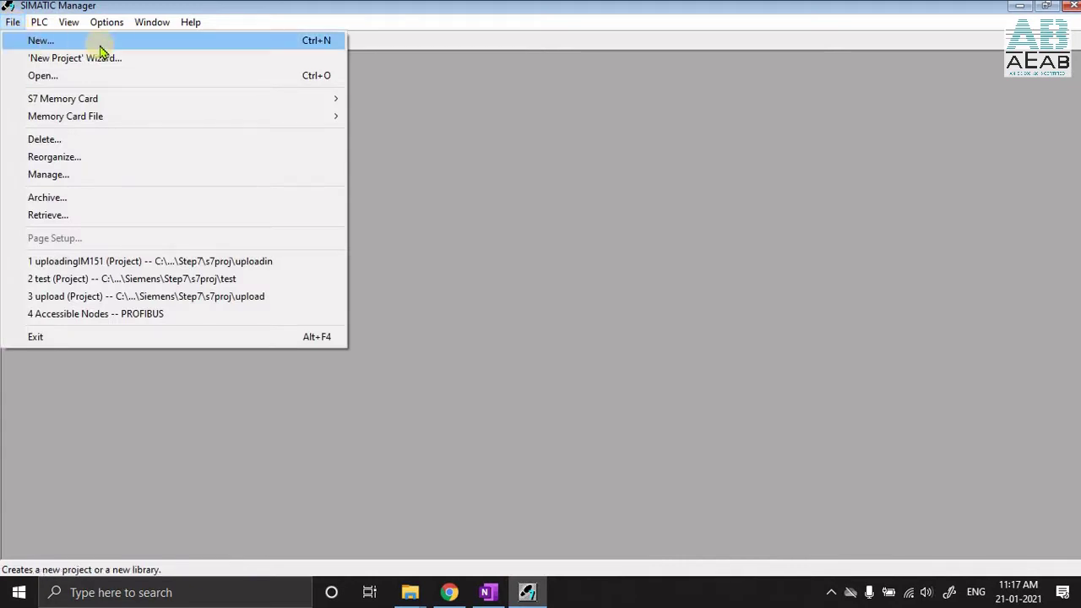
click(169, 46)
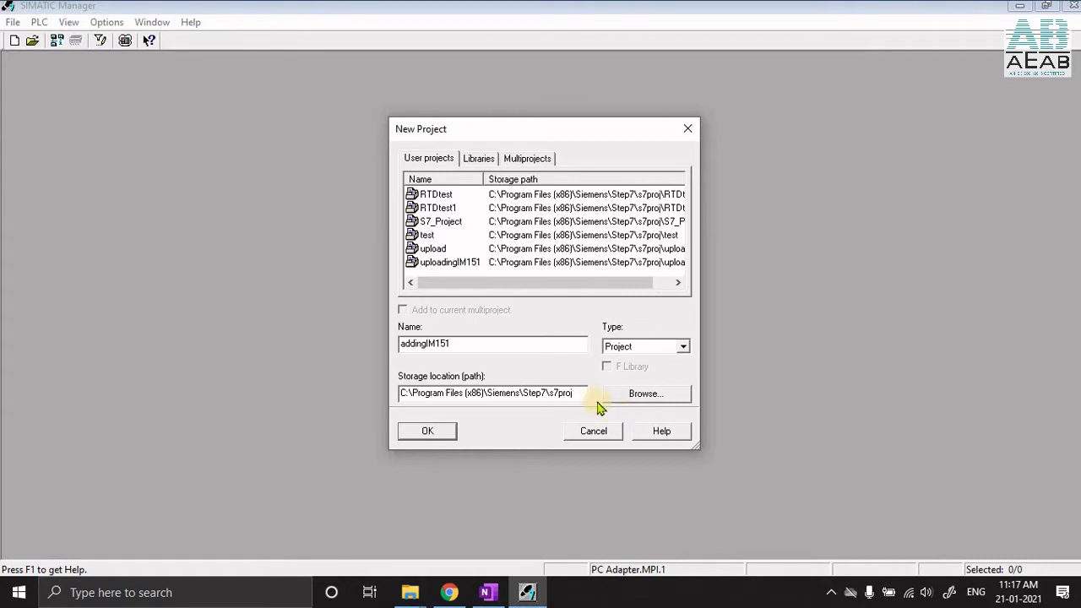
click(427, 437)
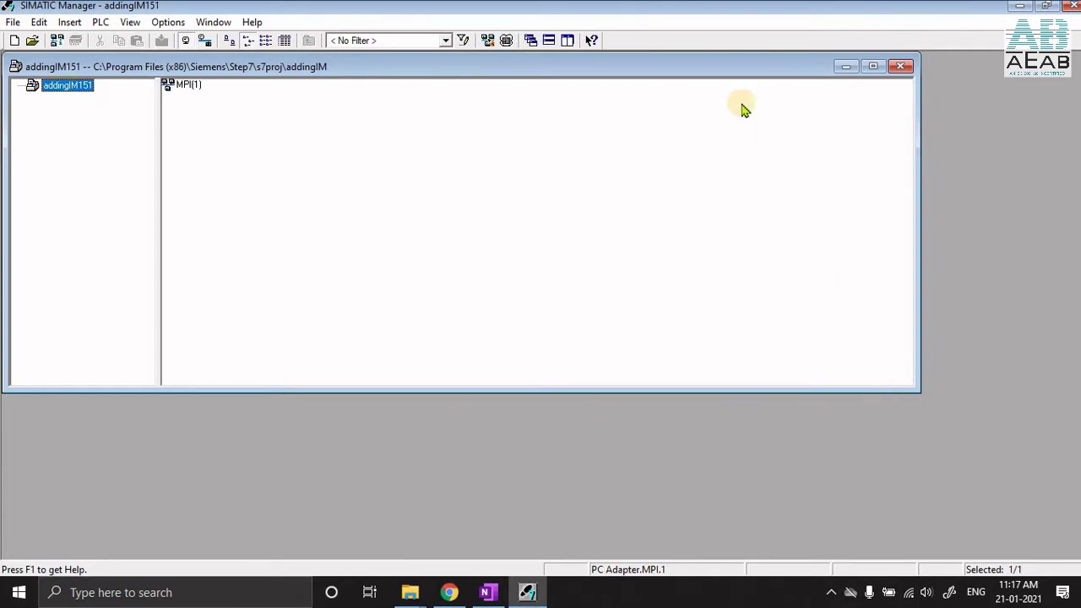
double_click(694, 65)
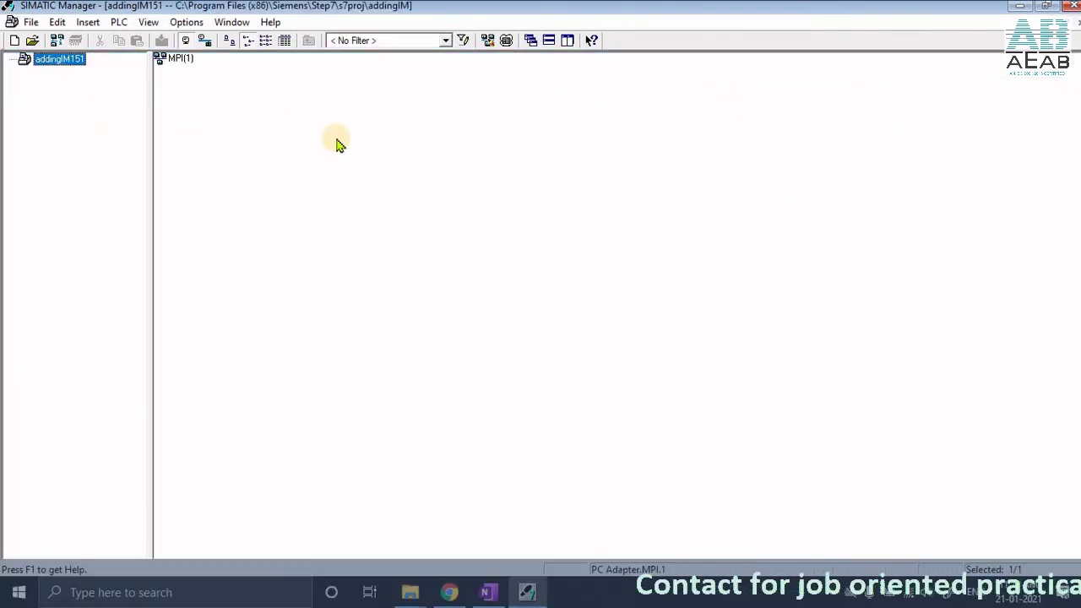
- Insert a SIMATIC 300 station into the addingIM151 project
right_click(64, 108)
mouse_move(162, 200)
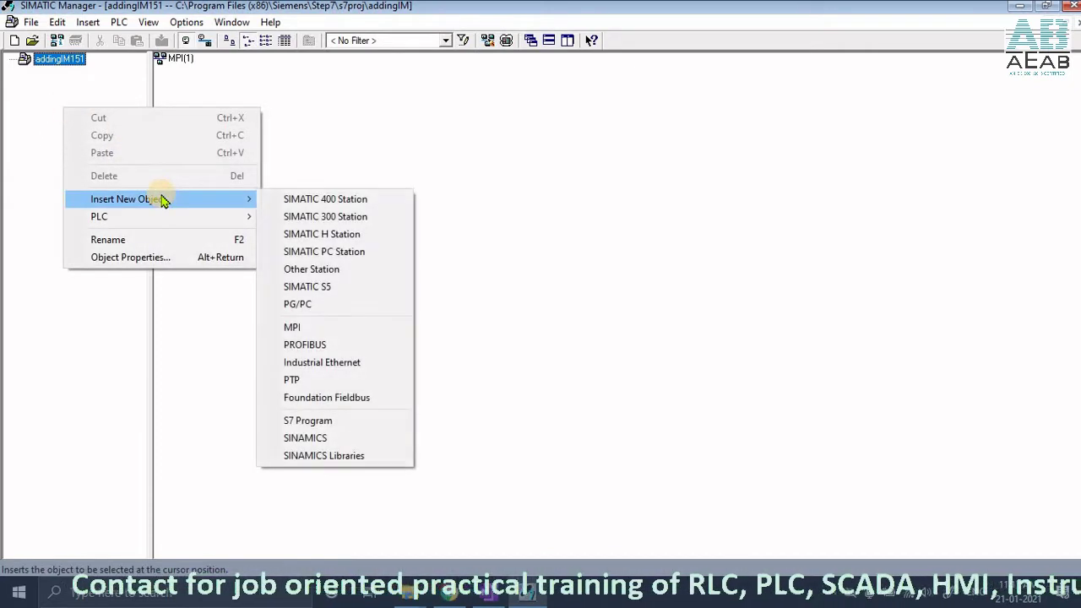
click(344, 220)
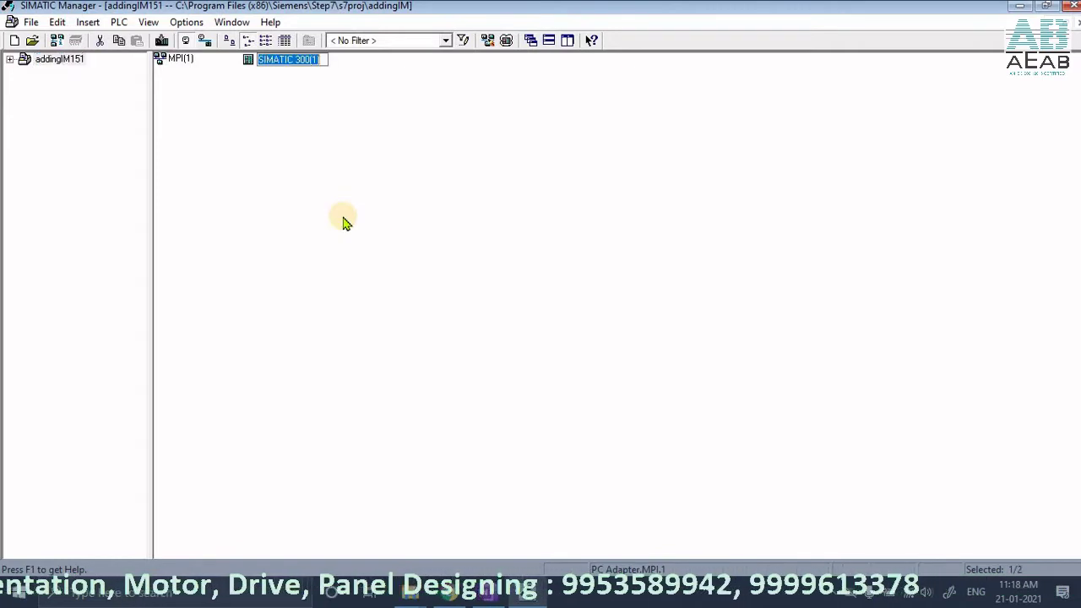
- Open the SIMATIC 300 station's hardware configuration and maximize the HW Config window
double_click(293, 61)
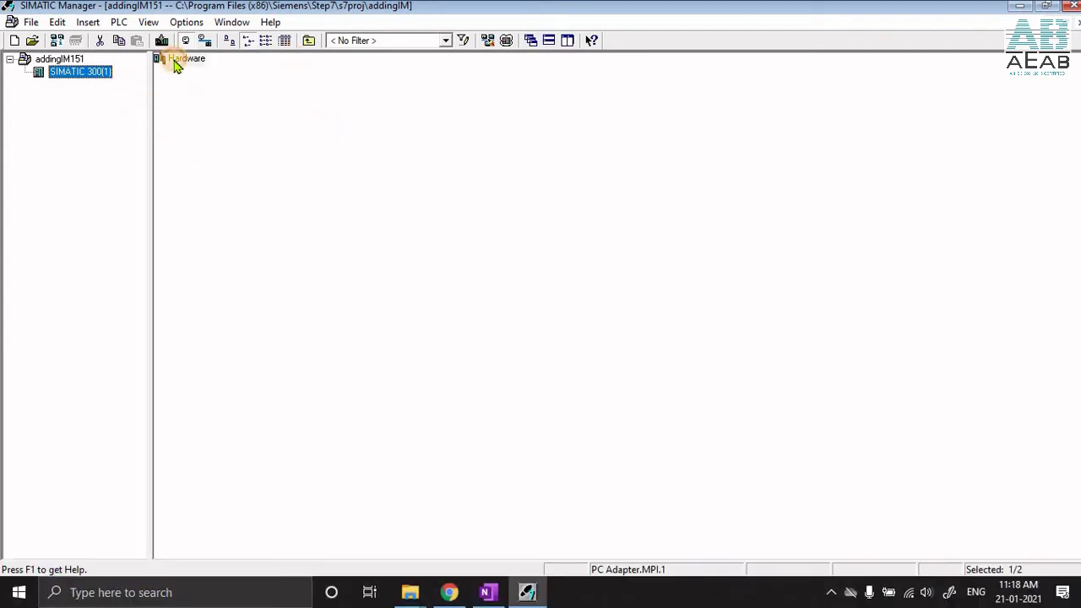
click(174, 61)
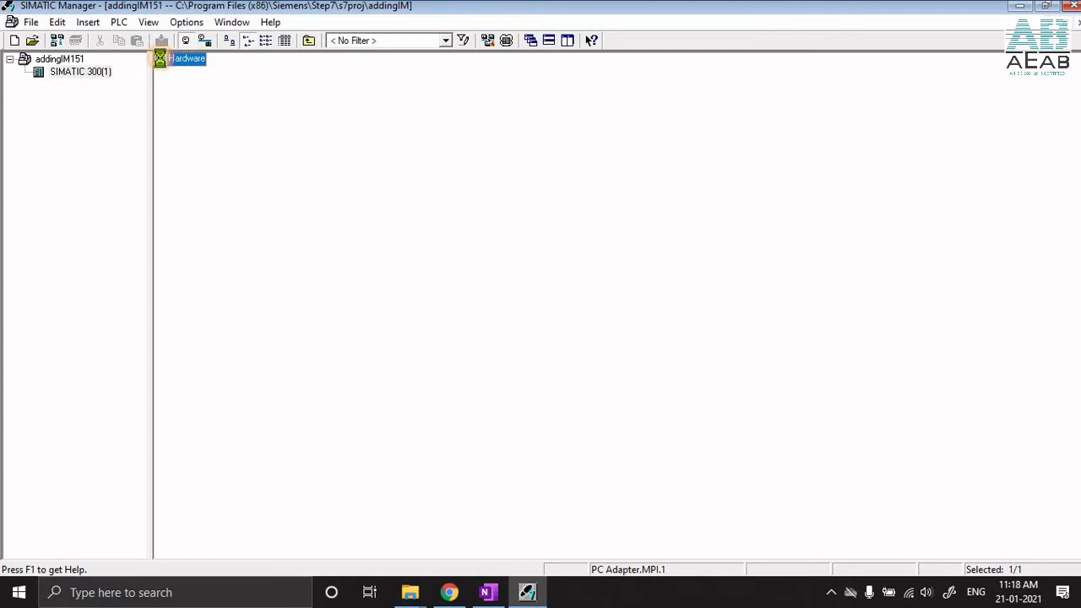
double_click(159, 58)
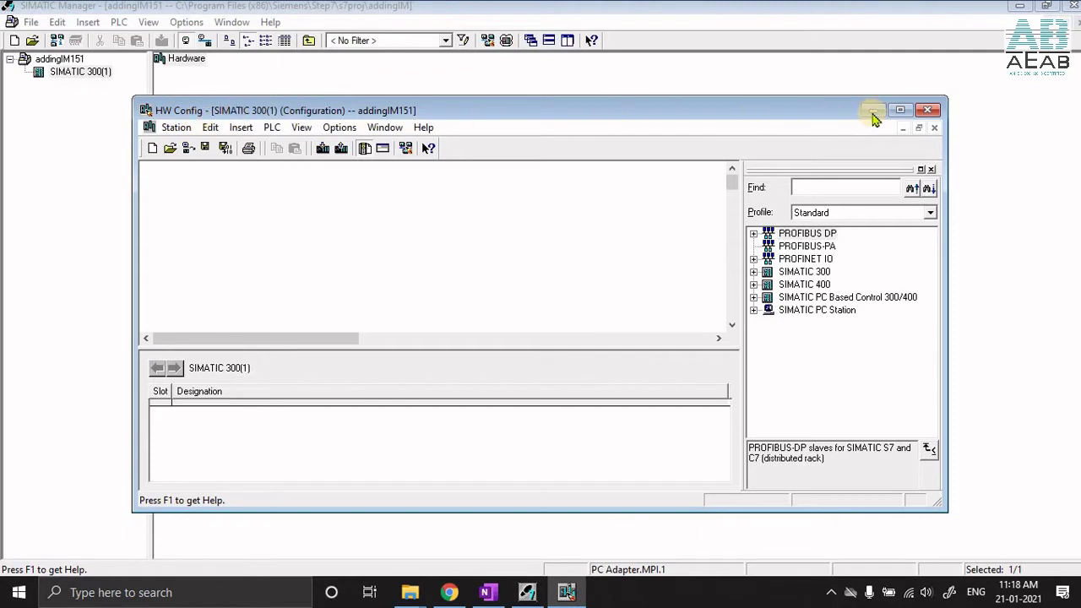
click(899, 110)
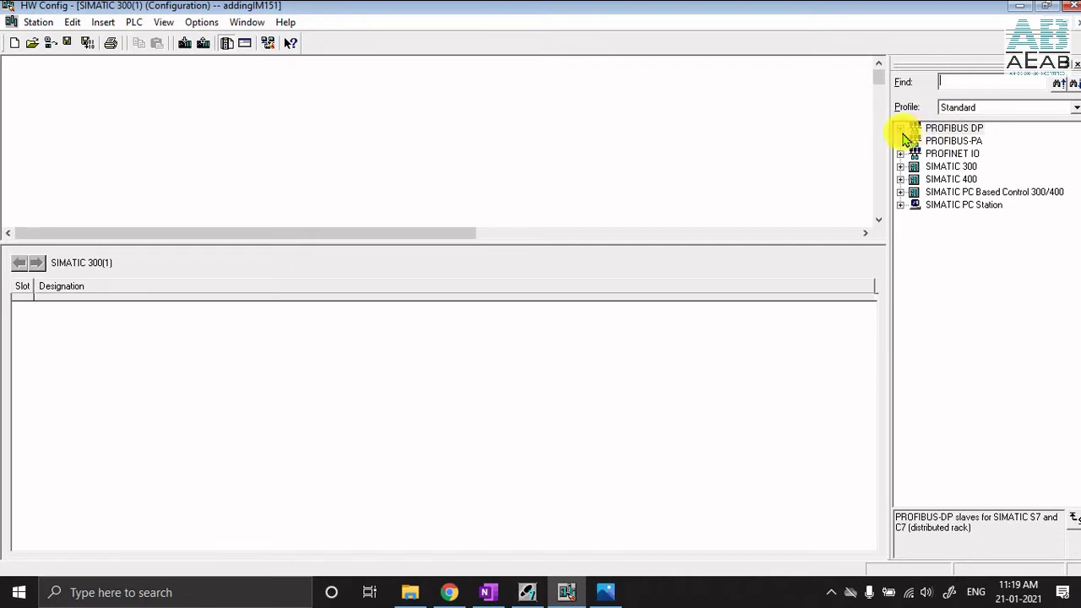
- Compare the order numbers of the IM151-7 CPU variants listed under PROFIBUS DP, ET 200S in the hardware catalog
click(900, 129)
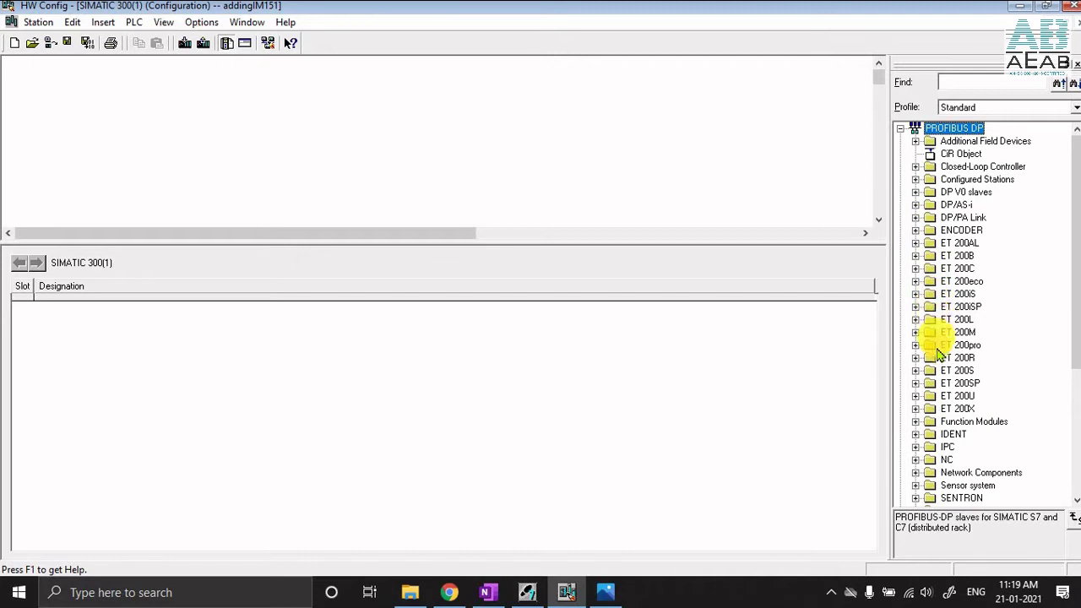
click(916, 371)
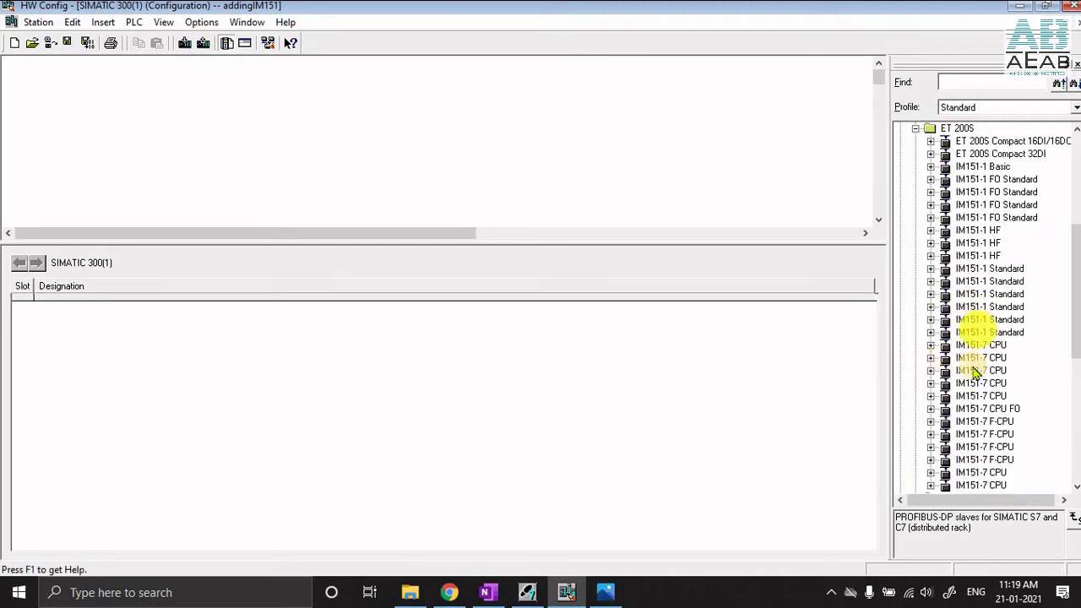
click(979, 345)
click(979, 357)
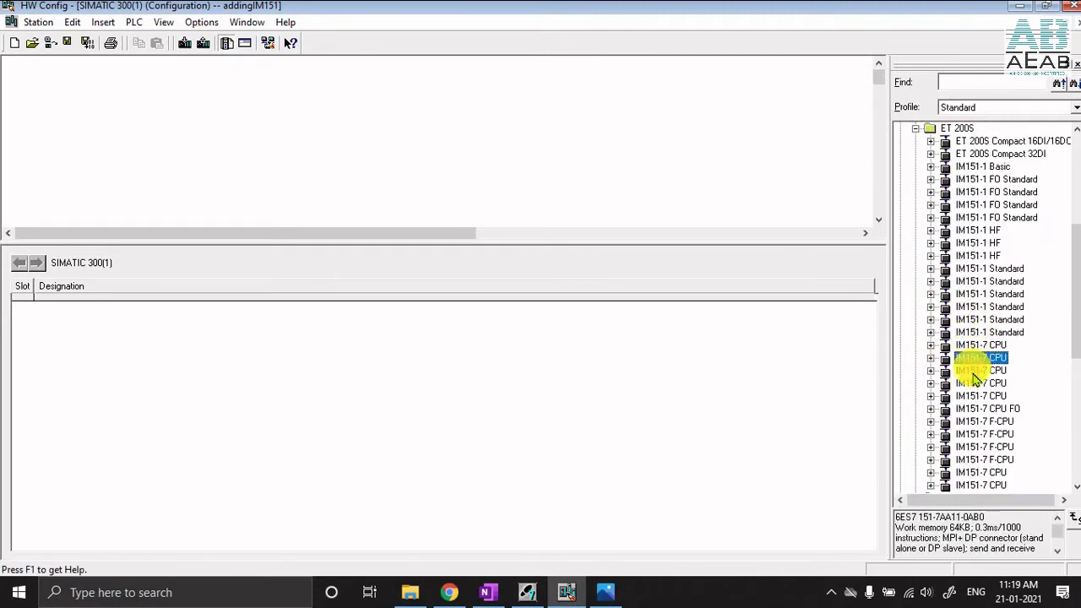
click(979, 370)
click(980, 383)
click(979, 396)
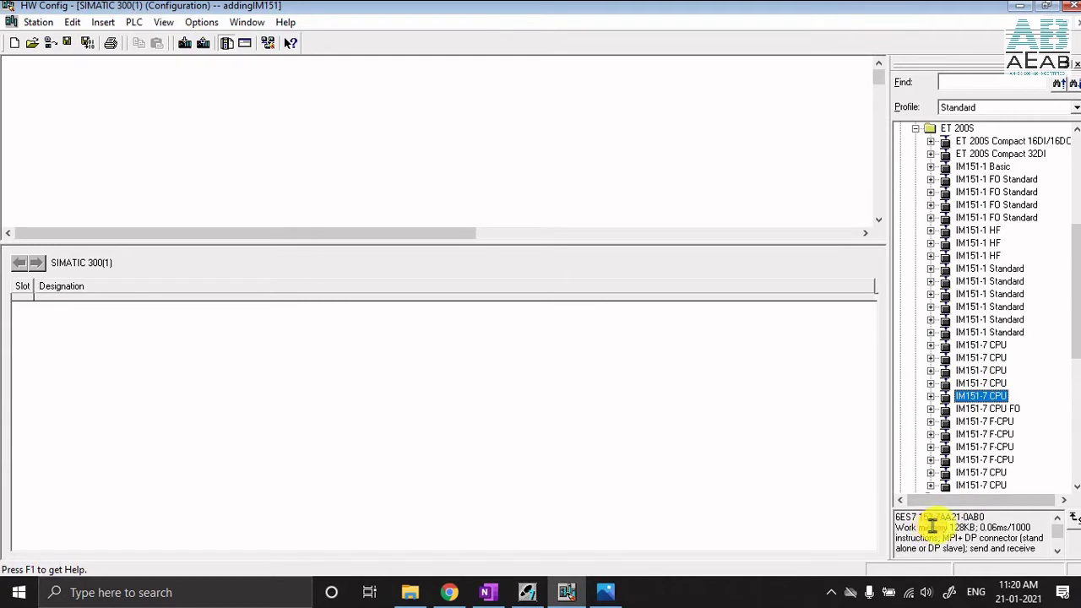
click(978, 346)
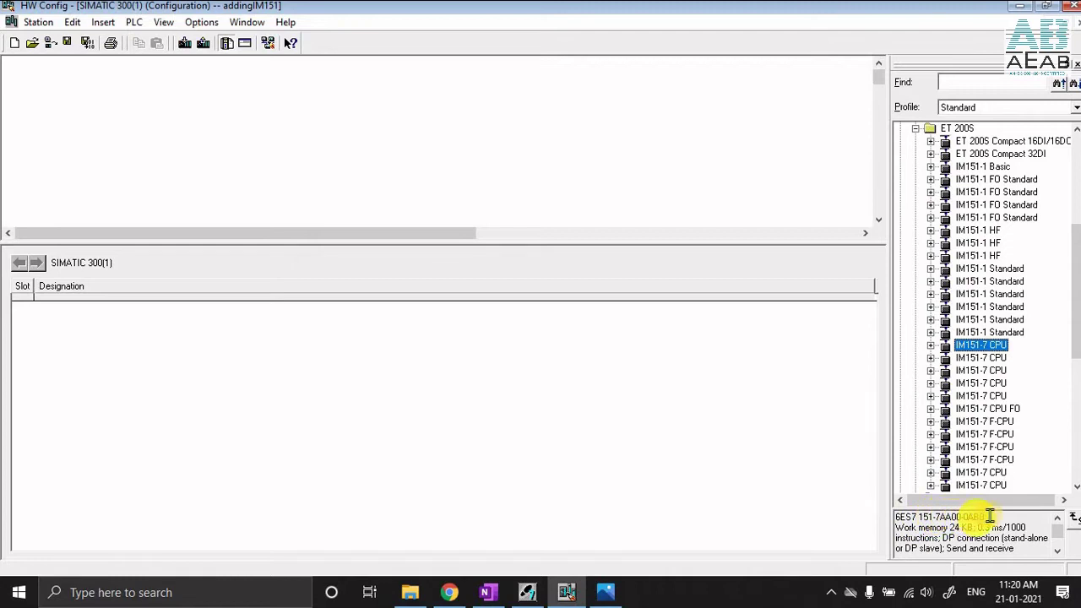
click(984, 370)
click(989, 384)
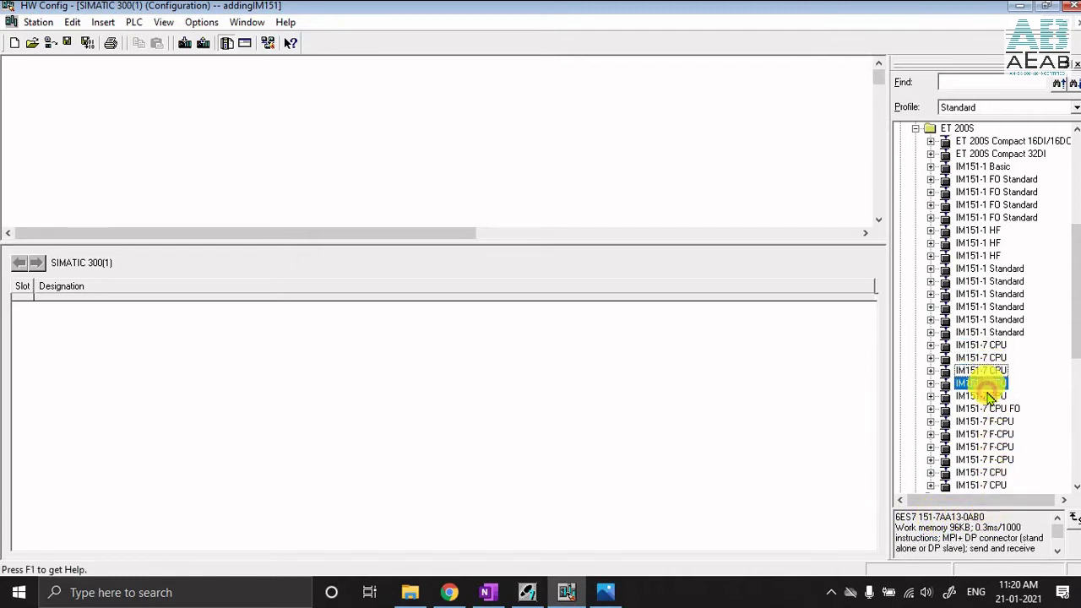
click(989, 395)
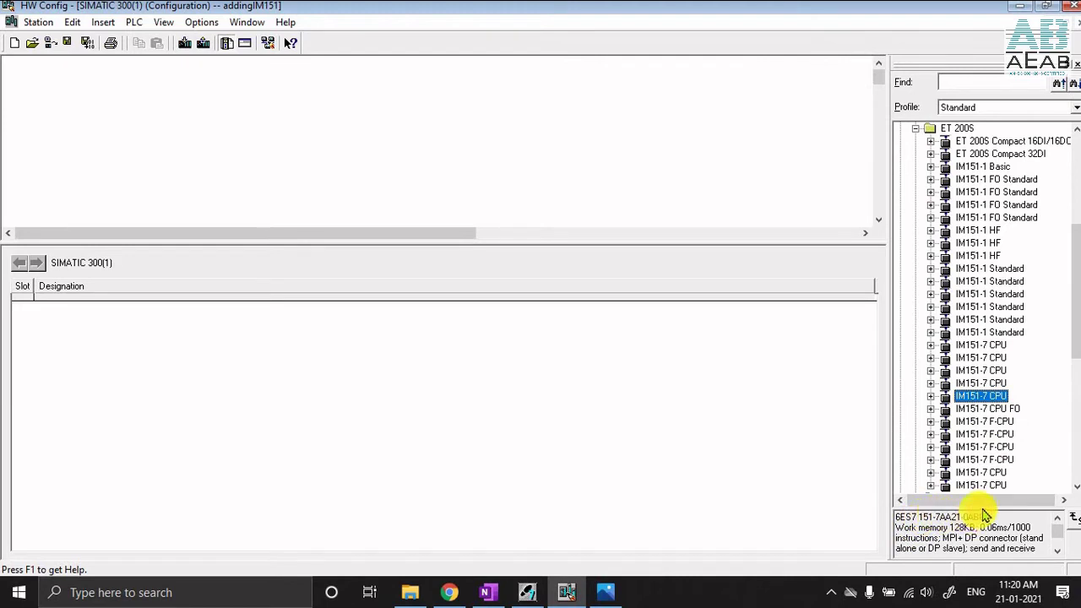
click(987, 517)
- Insert the IM151-7 CPU with order number 6ES7 151-7AA21-0AB0 into the station, then reposition and enlarge its rack window
click(975, 395)
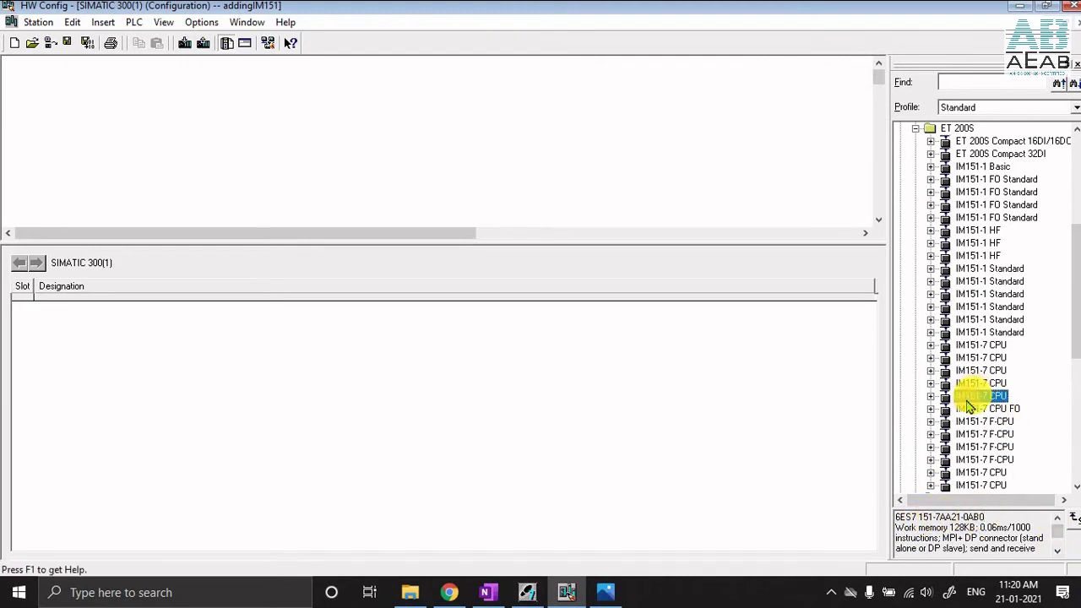
drag(975, 399, 132, 97)
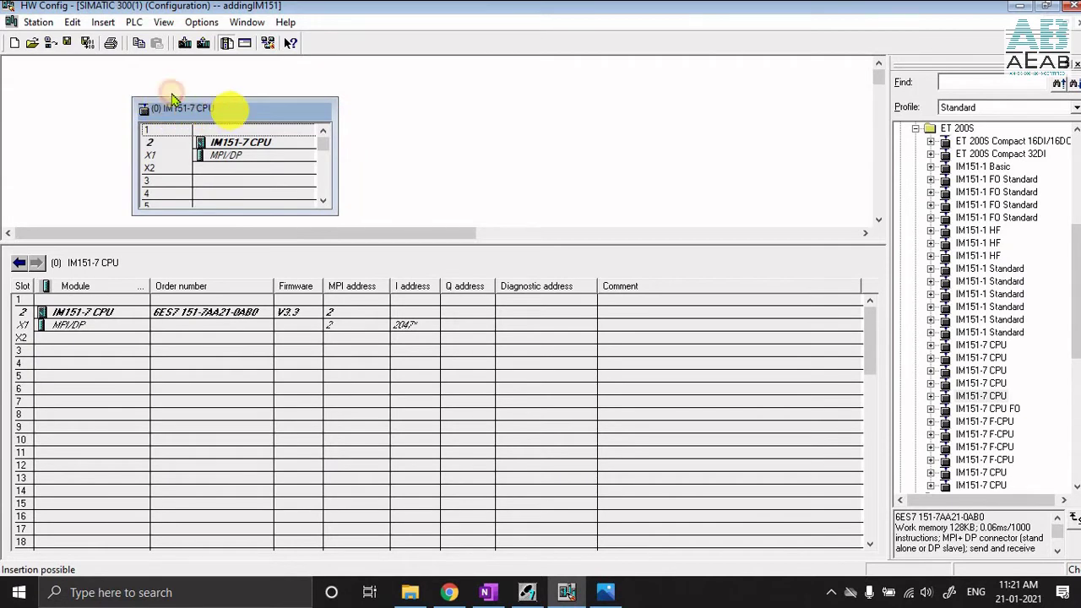
drag(229, 109, 156, 86)
drag(289, 243, 283, 308)
drag(262, 188, 416, 265)
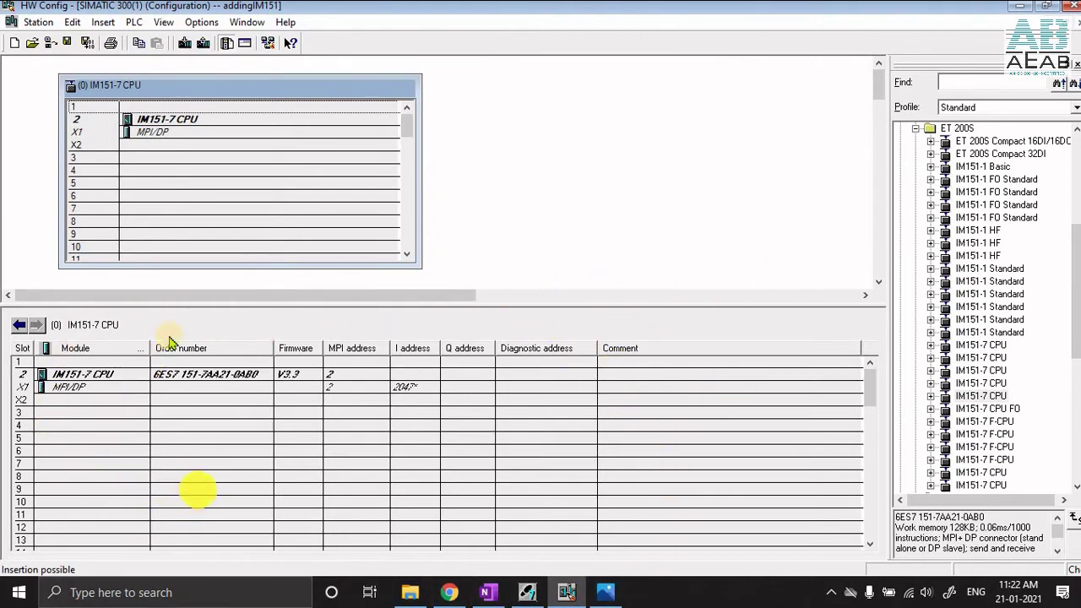
- Review the CPU entries in the rack, and check the required modules' order numbers in the IM 151 STATION.png picture in Photos
click(145, 119)
click(145, 131)
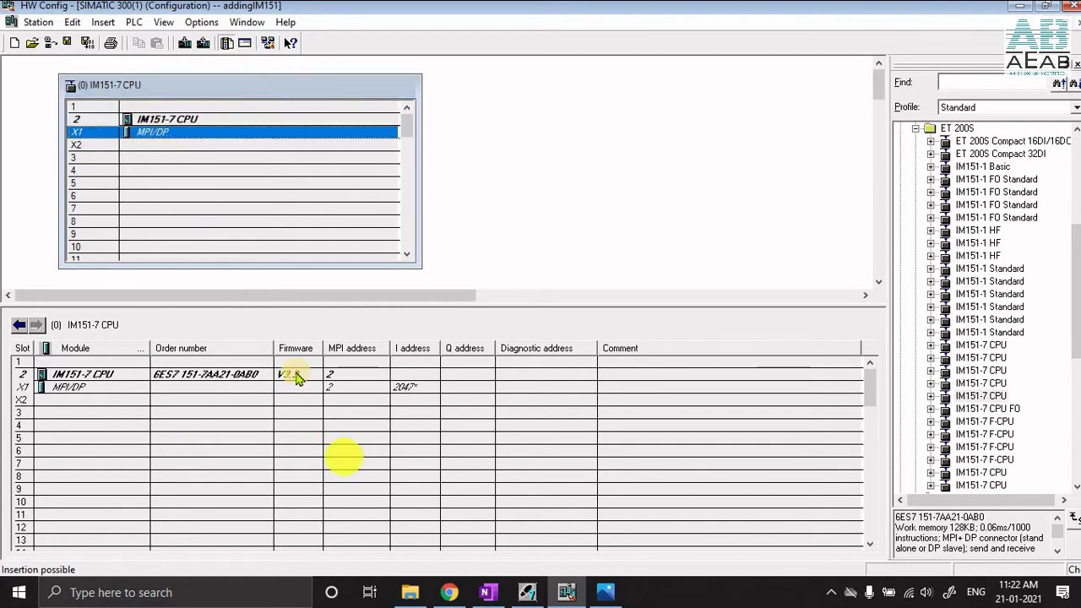
key(Up)
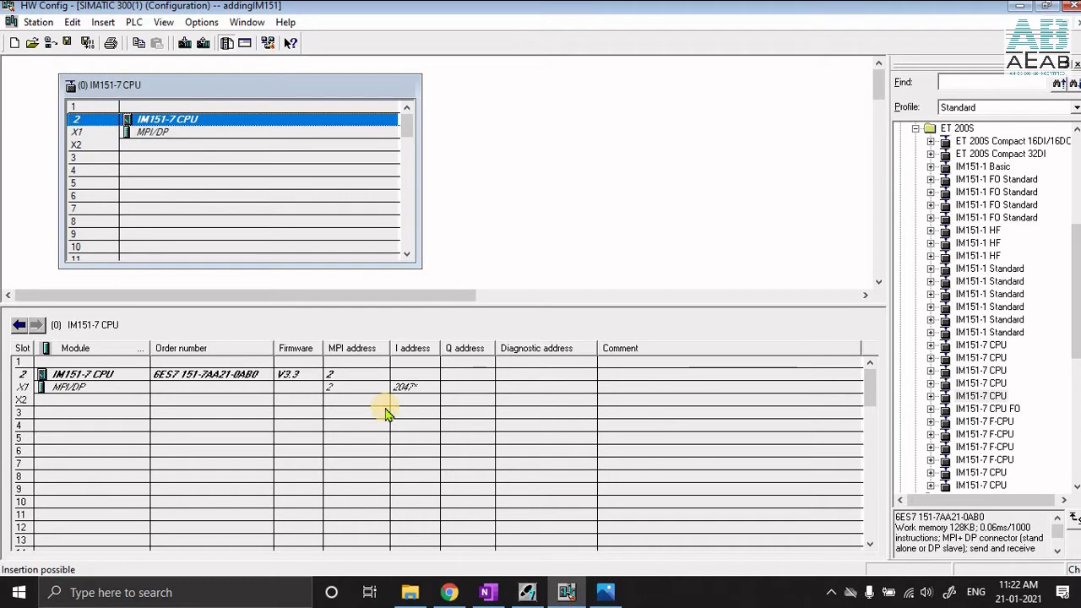
click(605, 591)
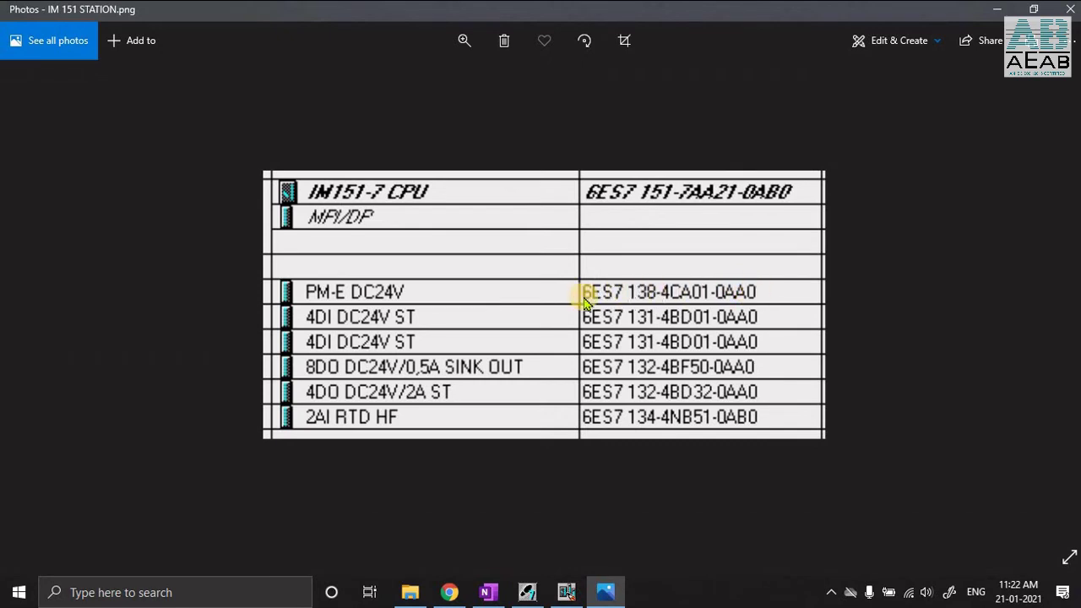
click(567, 592)
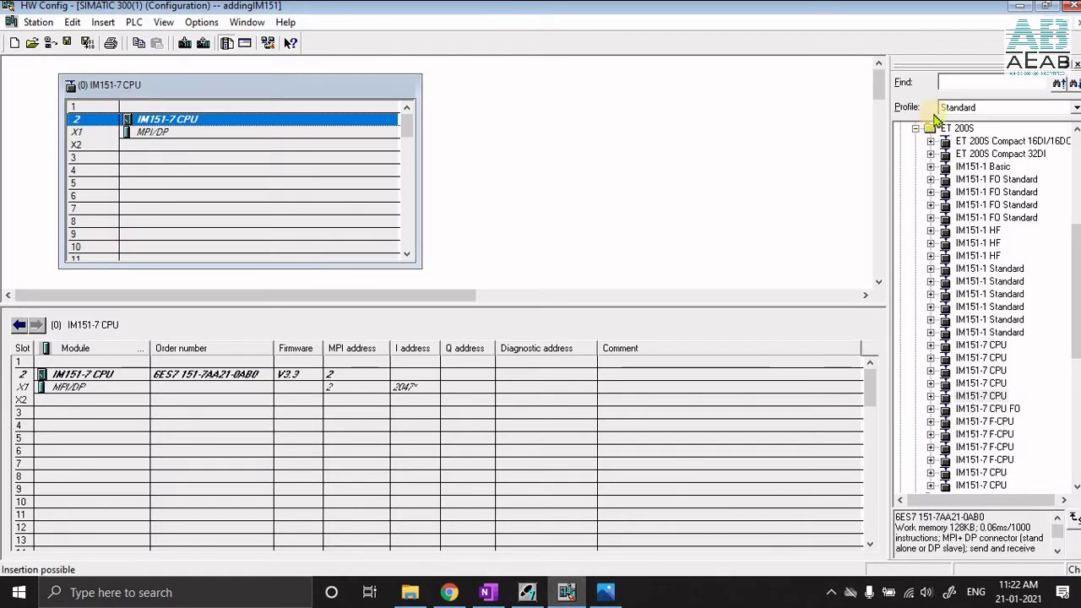
- Search the hardware catalog for 6ES71384CA010AA0 and insert the PM-E DC24V power module into slot 4
text(6ES7)
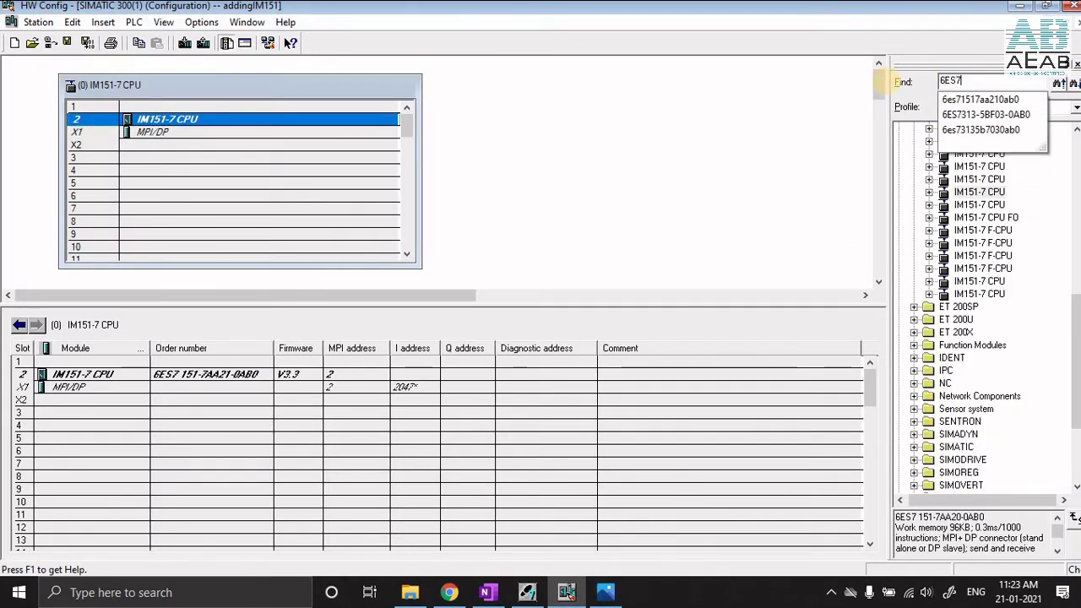
text(1384CA010AA0)
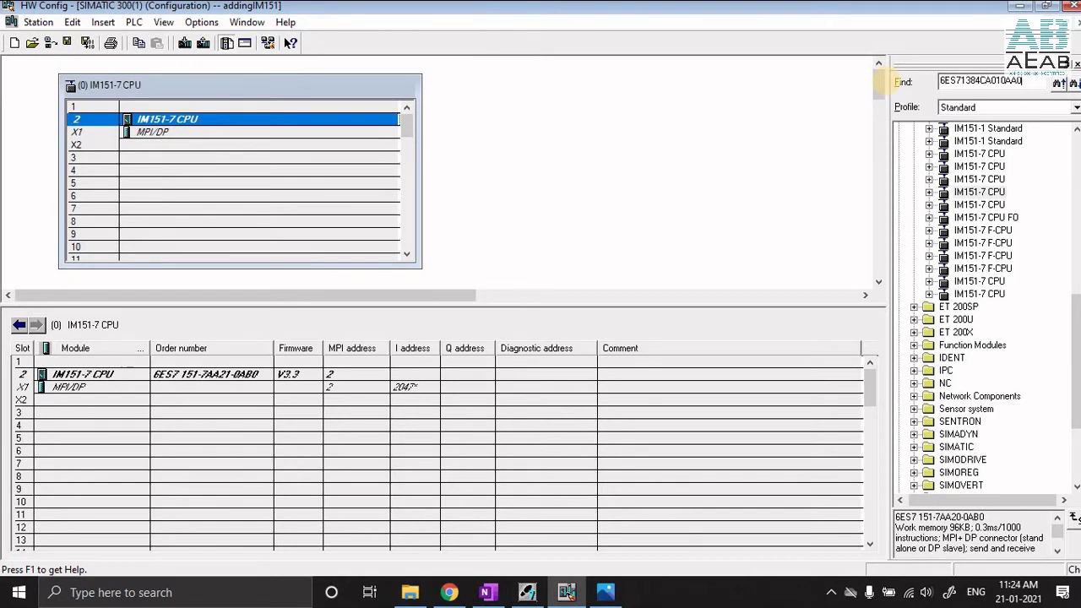
key(Return)
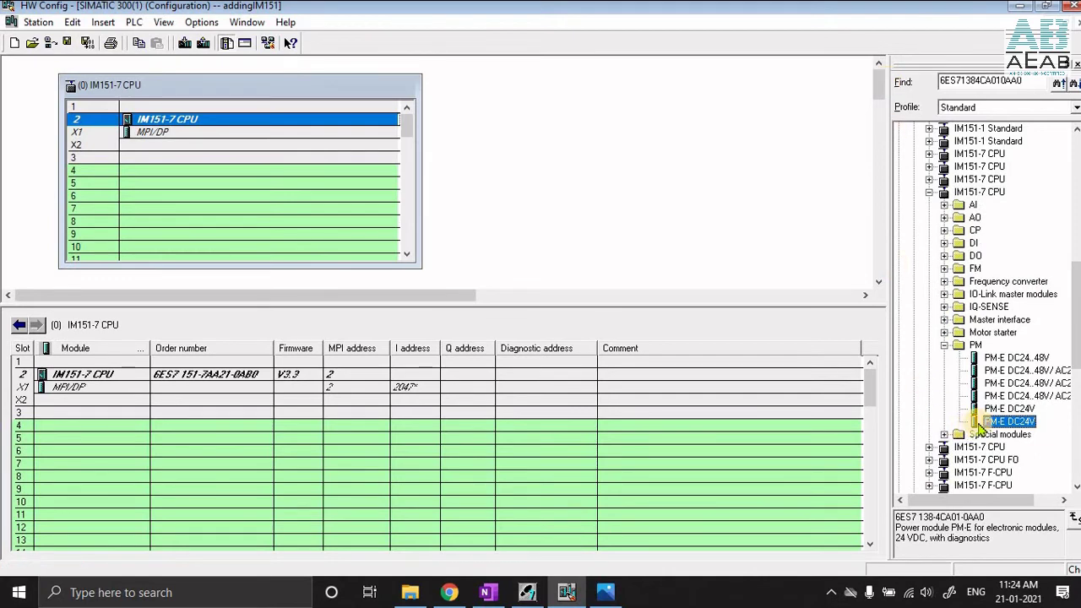
drag(987, 422, 167, 147)
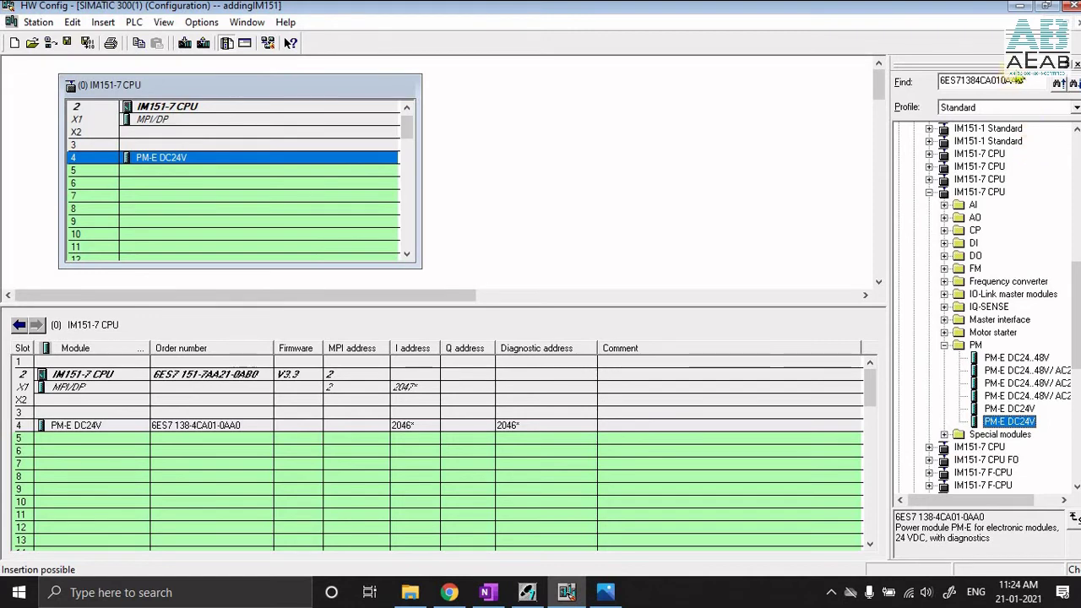
- Search the catalog for 6ES71314BD010AA0 and insert 4DI DC24V ST digital input modules into slots 5 and 6
drag(1029, 82, 906, 85)
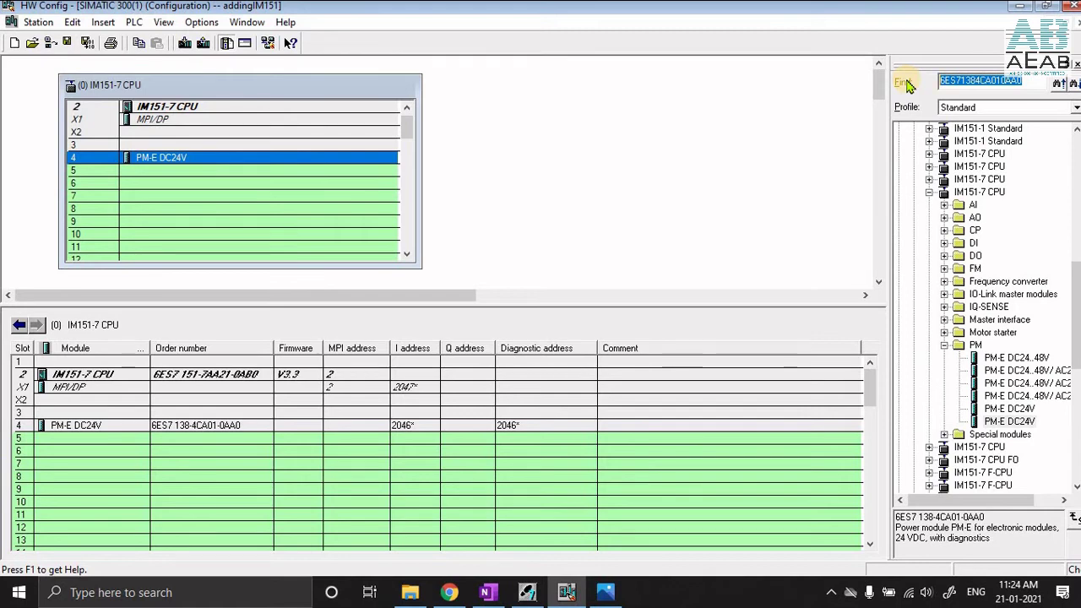
text(6ES71314BD010AA0)
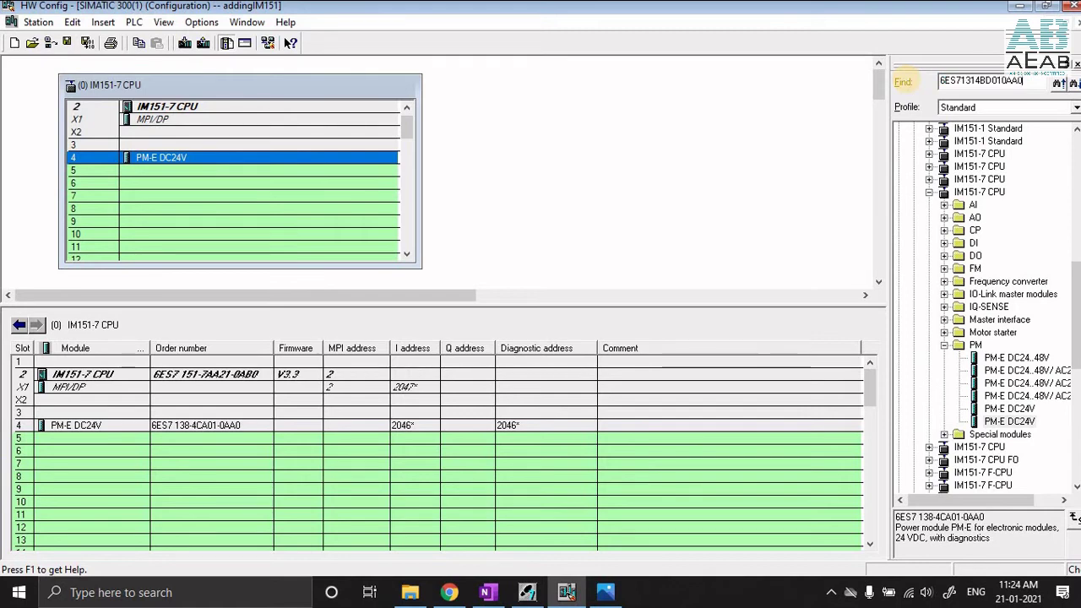
key(Return)
drag(1013, 362, 212, 159)
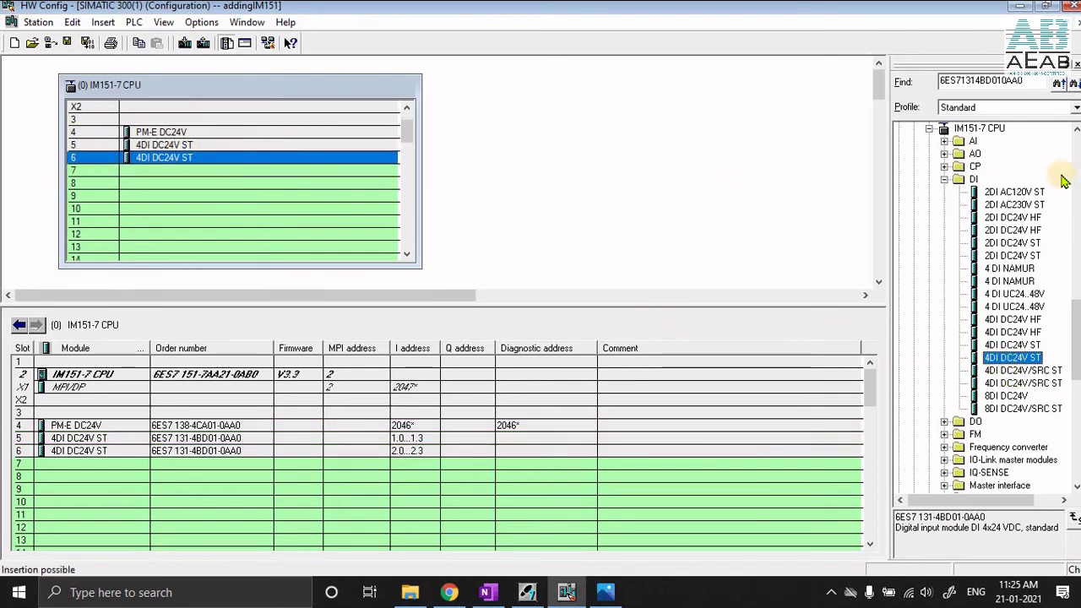
- Insert the 8DO DC24V/0,5A SINK OUT module (6ES7 132-4BF50-0AA0) into slot 7 and 4DO DC24V/2A ST (6ES7 132-4BD32-0AA0) into slot 8
click(944, 179)
double_click(971, 191)
scroll(1034, 435, down, 3)
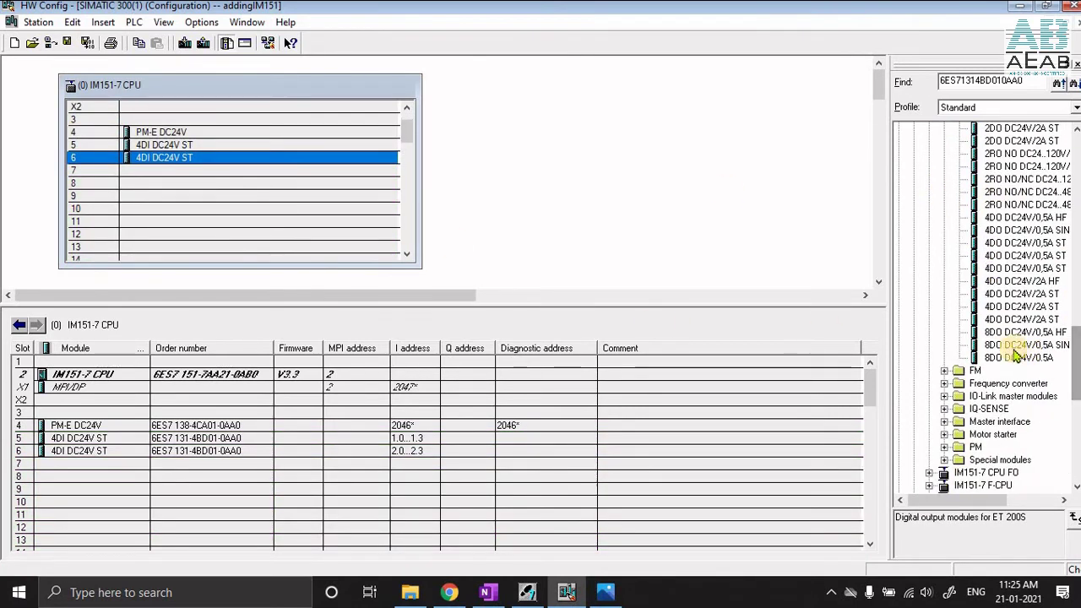
click(1017, 344)
drag(986, 516, 901, 528)
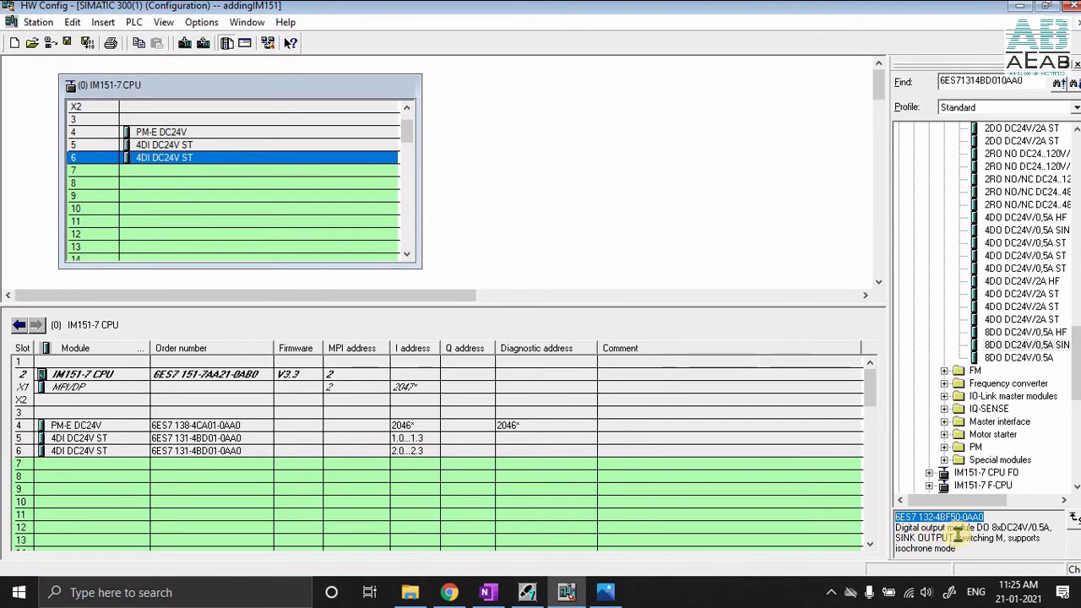
drag(1027, 353, 271, 172)
click(1016, 321)
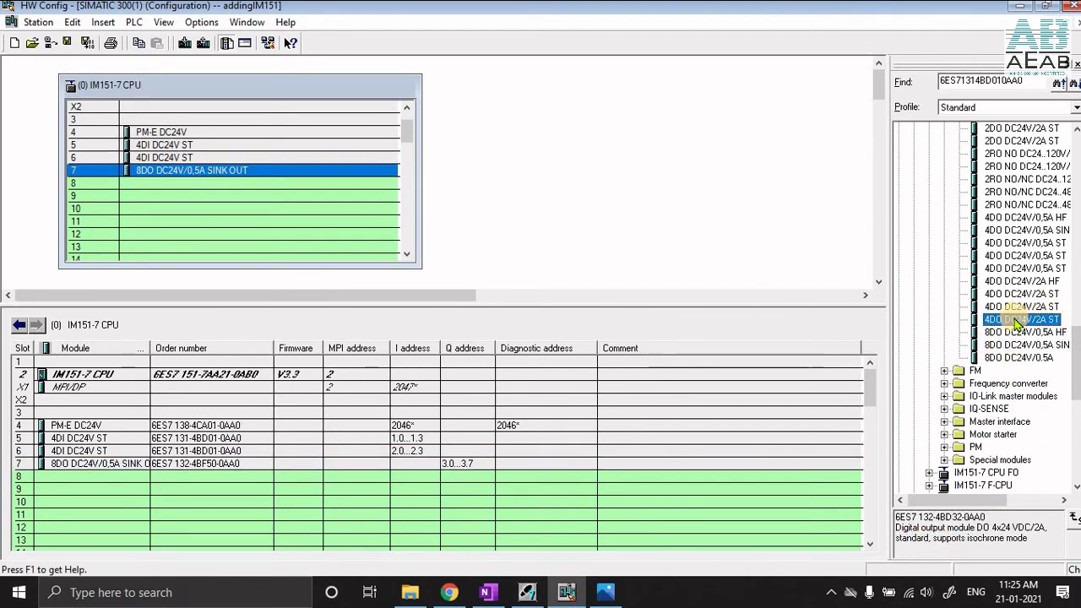
drag(1017, 321, 254, 183)
- Insert the 2AI RTD HF analog input module, 6ES7 134-4NB51-0AB0, from the IM151-7 CPU's AI modules into slot 9
scroll(979, 296, down, 10)
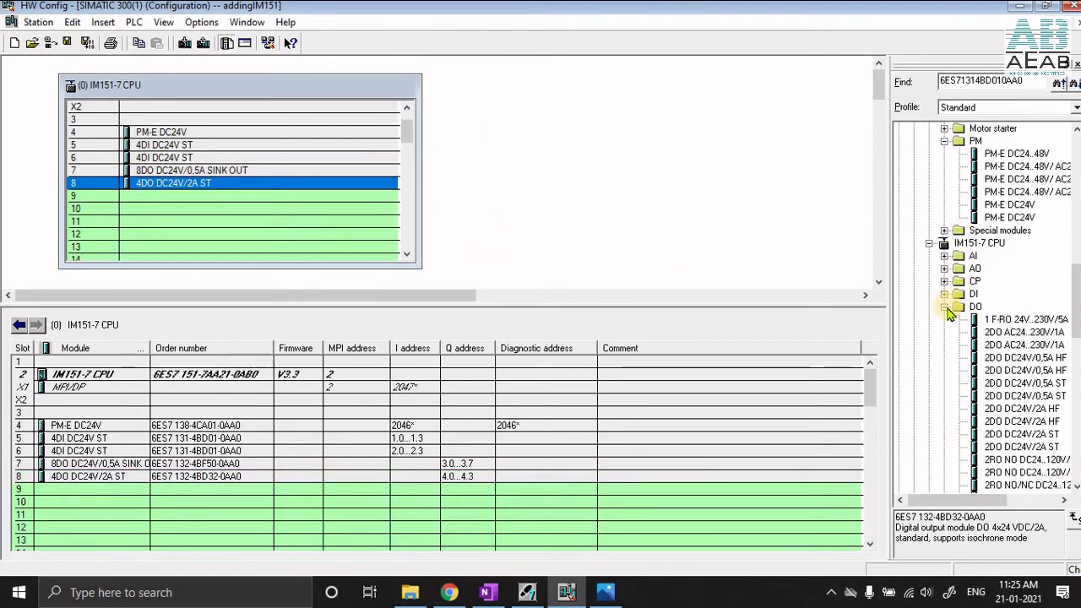
click(989, 332)
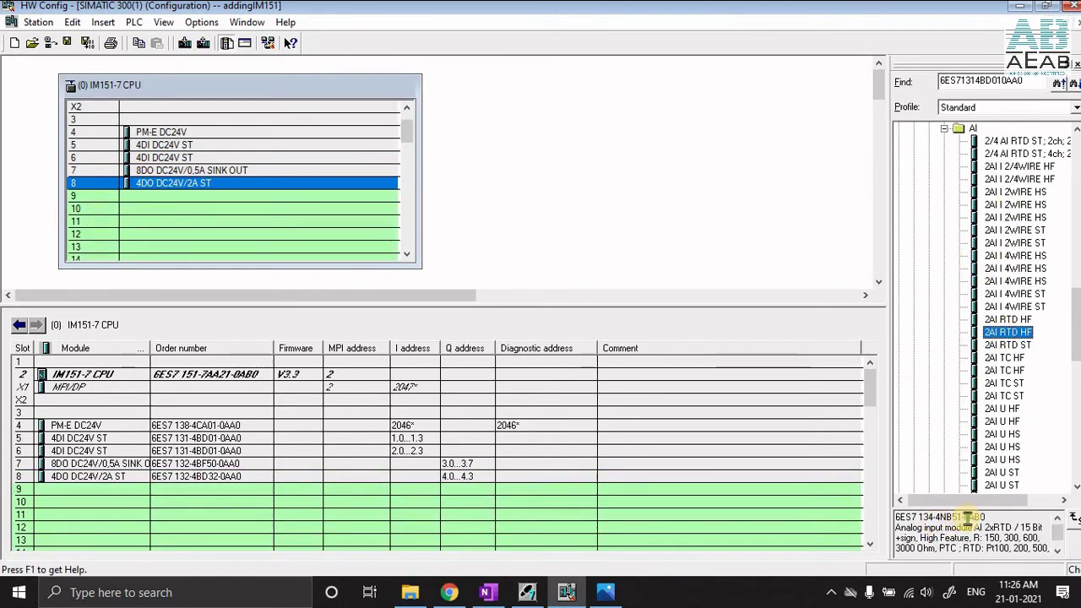
drag(982, 338, 246, 169)
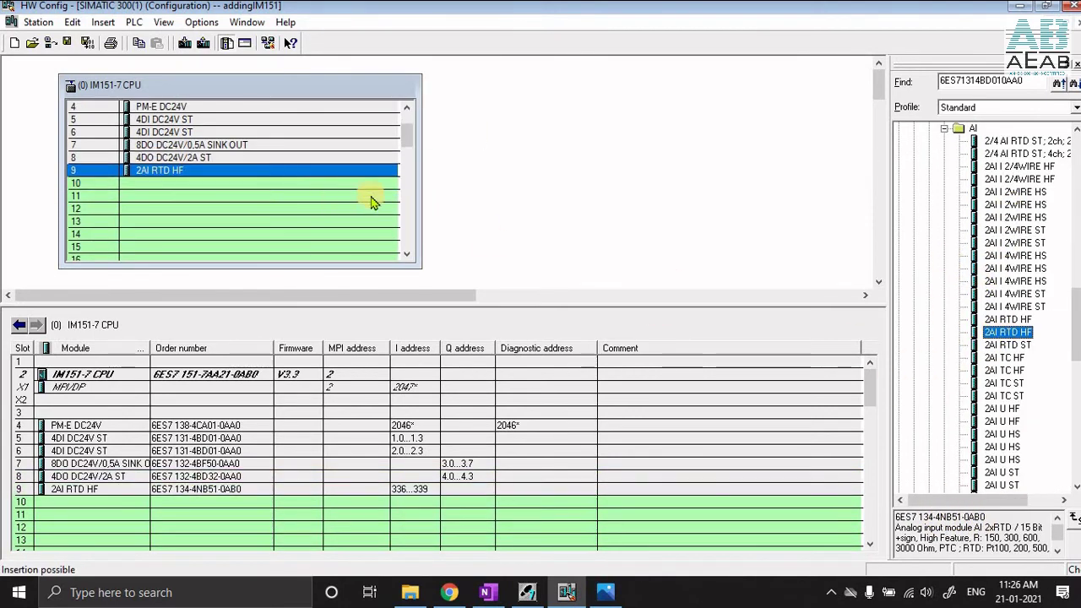
- Review the modules in rack slots 4 to 9 and examine their order numbers and input and output addresses
scroll(305, 198, up, 2)
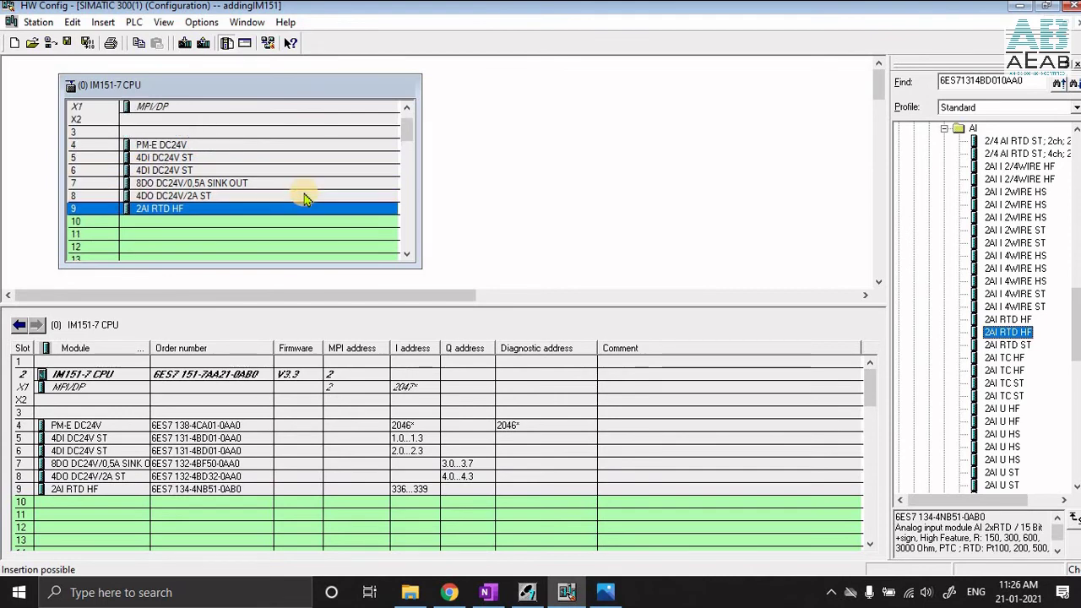
mouse_move(408, 129)
mouse_down()
mouse_move(411, 173)
mouse_move(409, 120)
mouse_up()
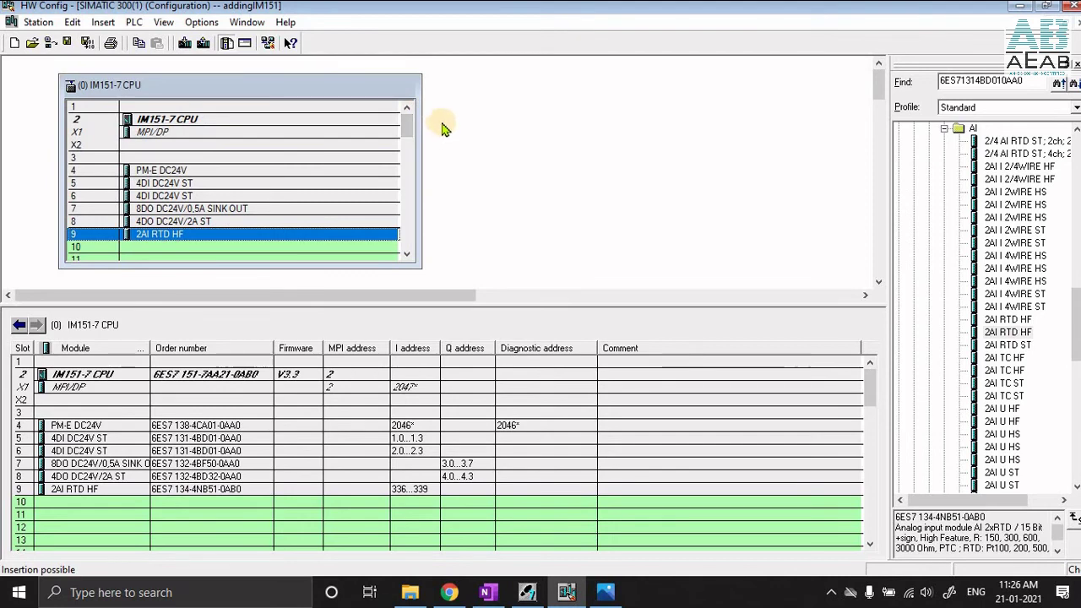
click(175, 185)
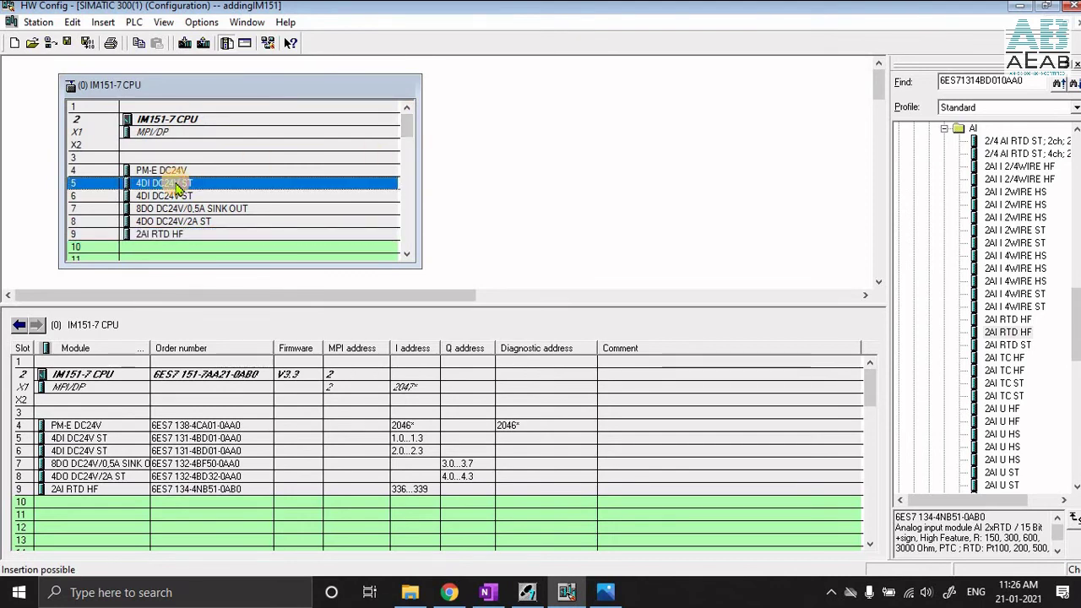
click(174, 196)
click(171, 208)
click(166, 234)
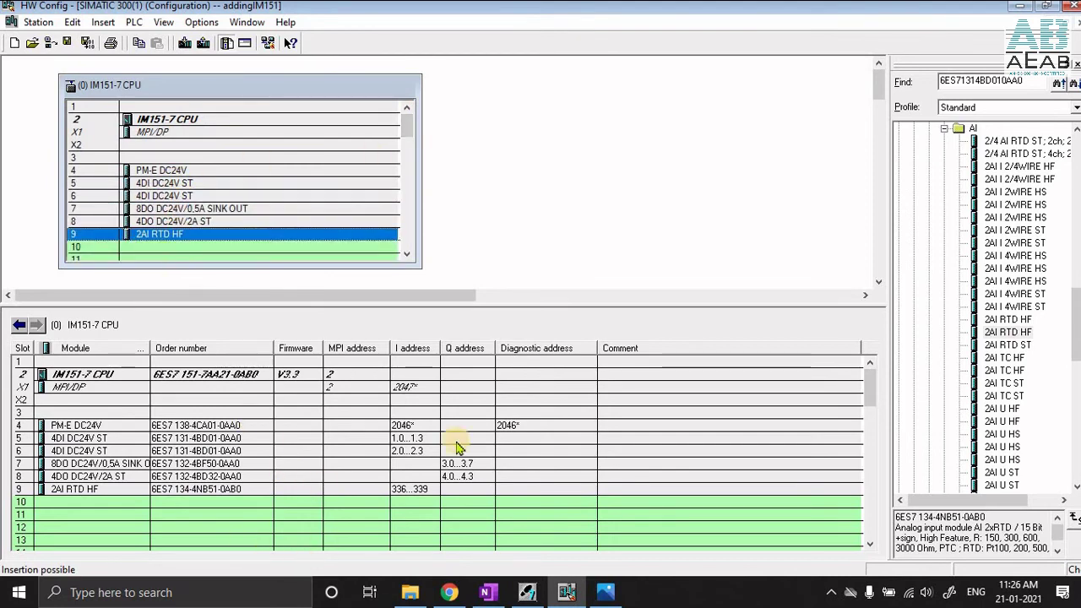
drag(359, 304, 358, 288)
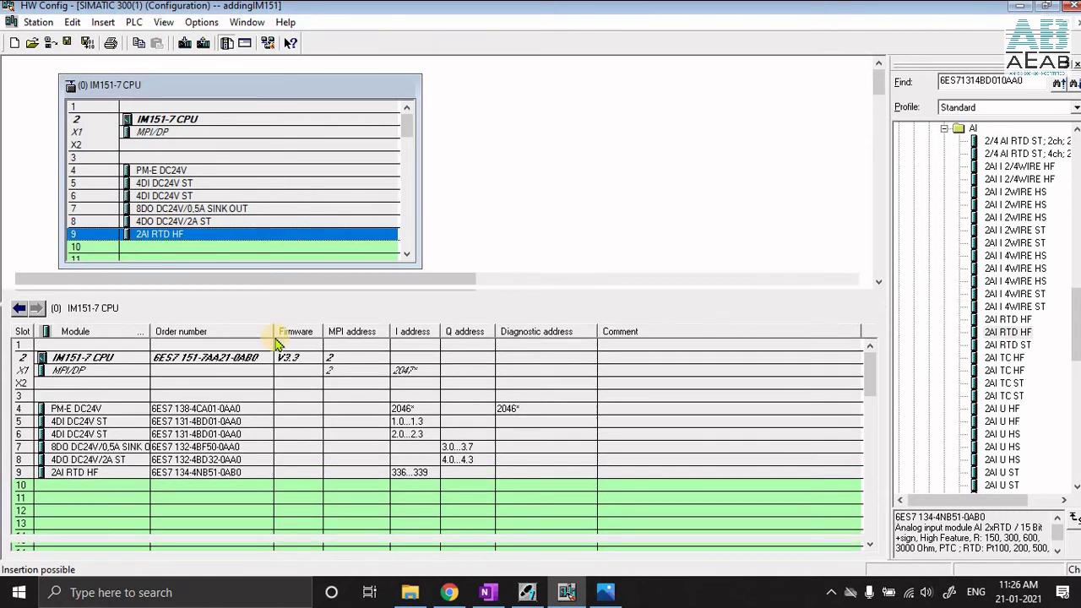
click(76, 421)
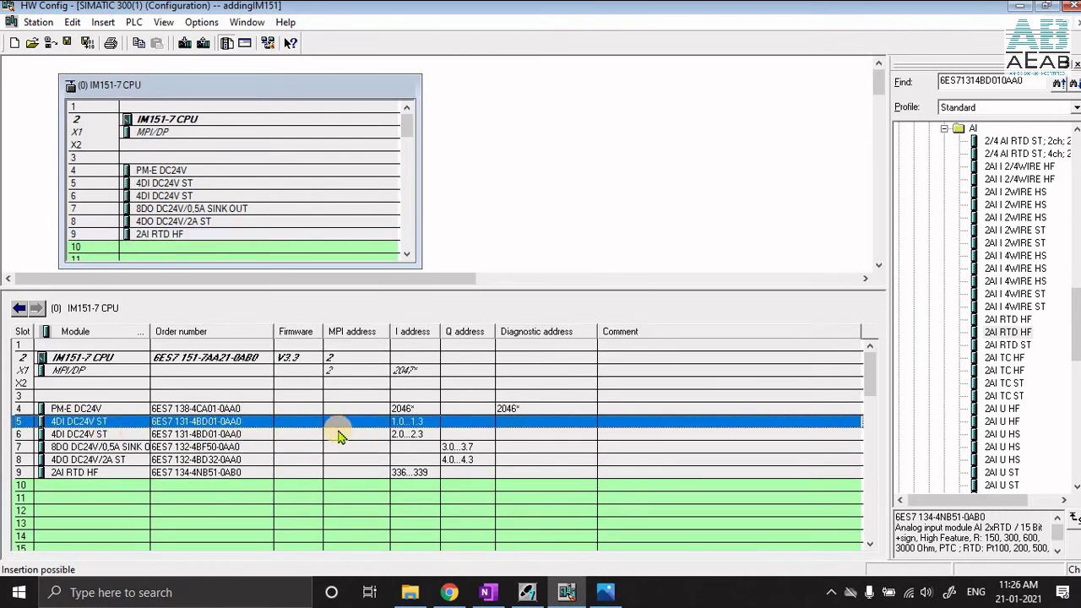
click(180, 435)
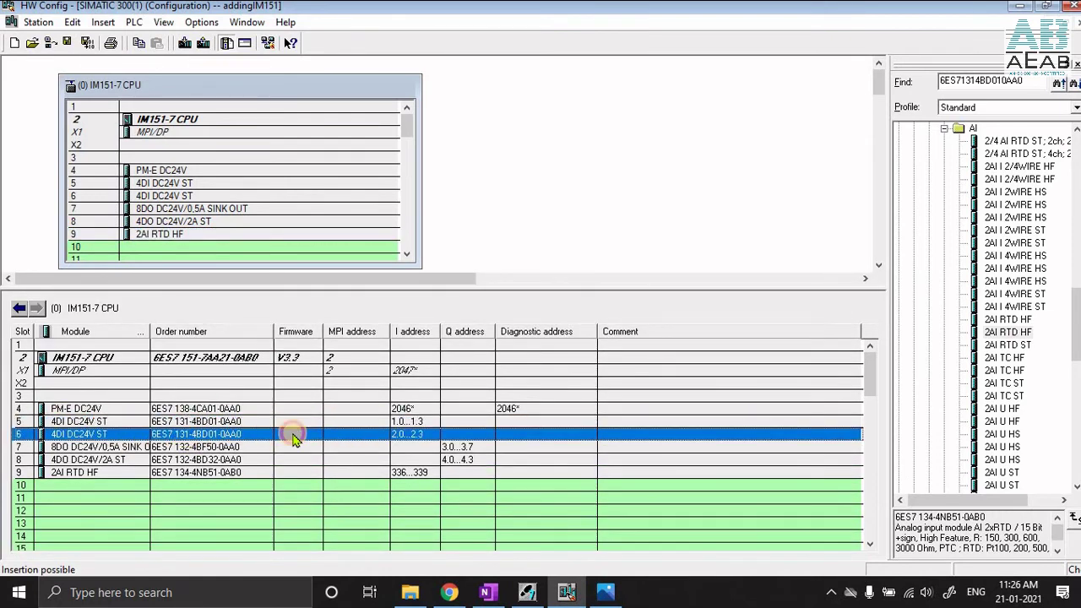
click(185, 424)
click(190, 434)
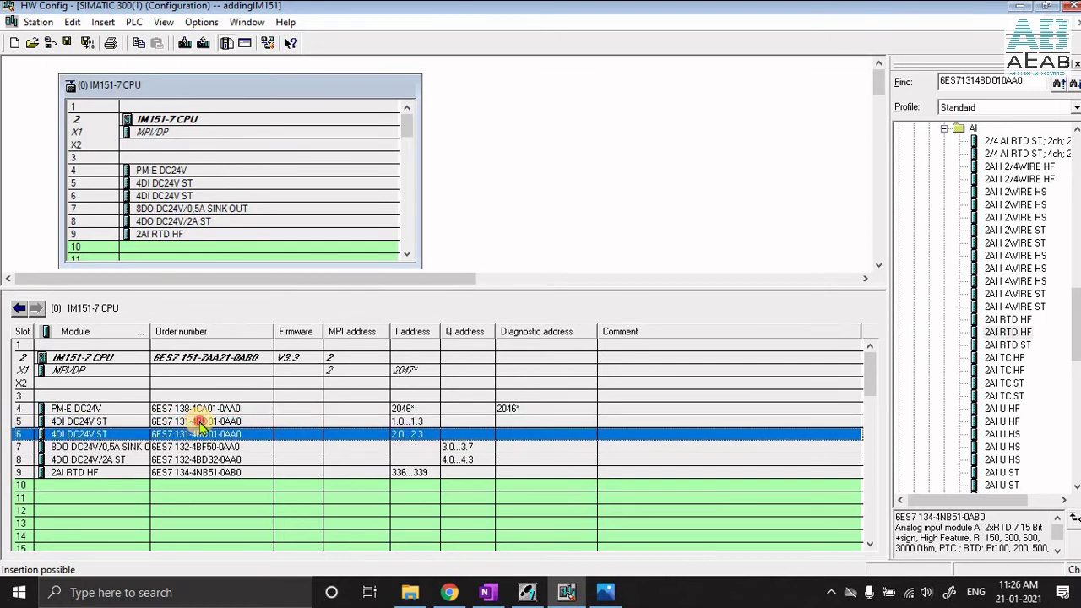
click(195, 422)
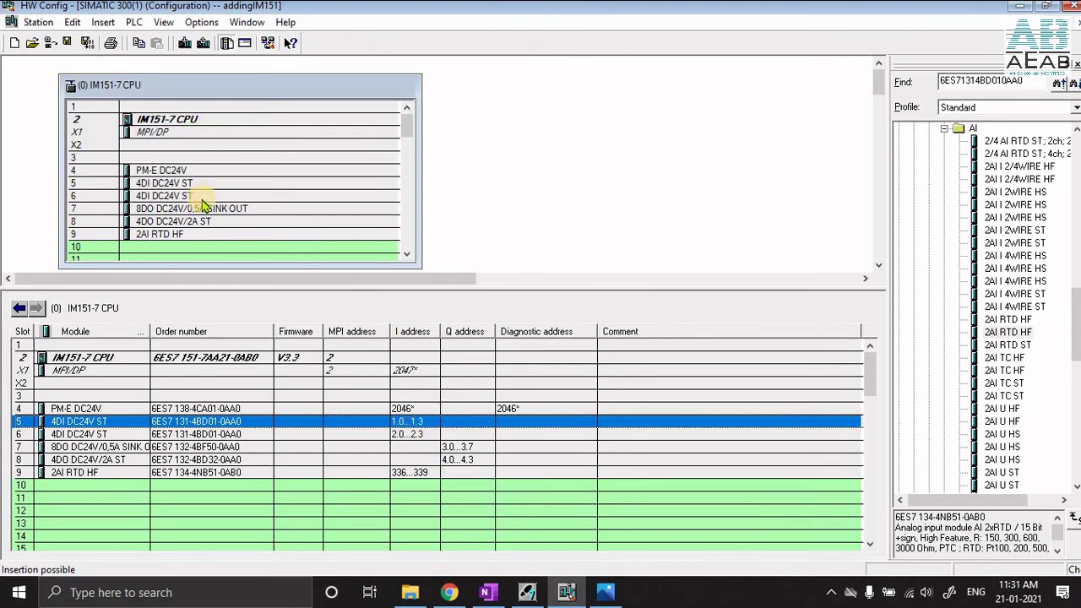
- Save and compile the hardware configuration, and minimize HW Config
click(88, 49)
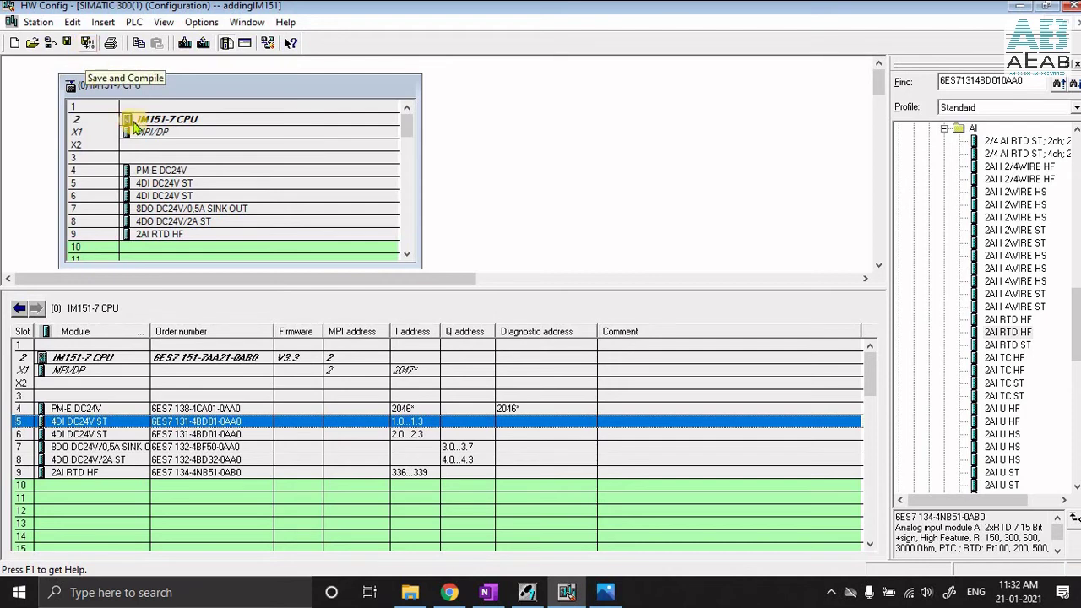
click(1021, 8)
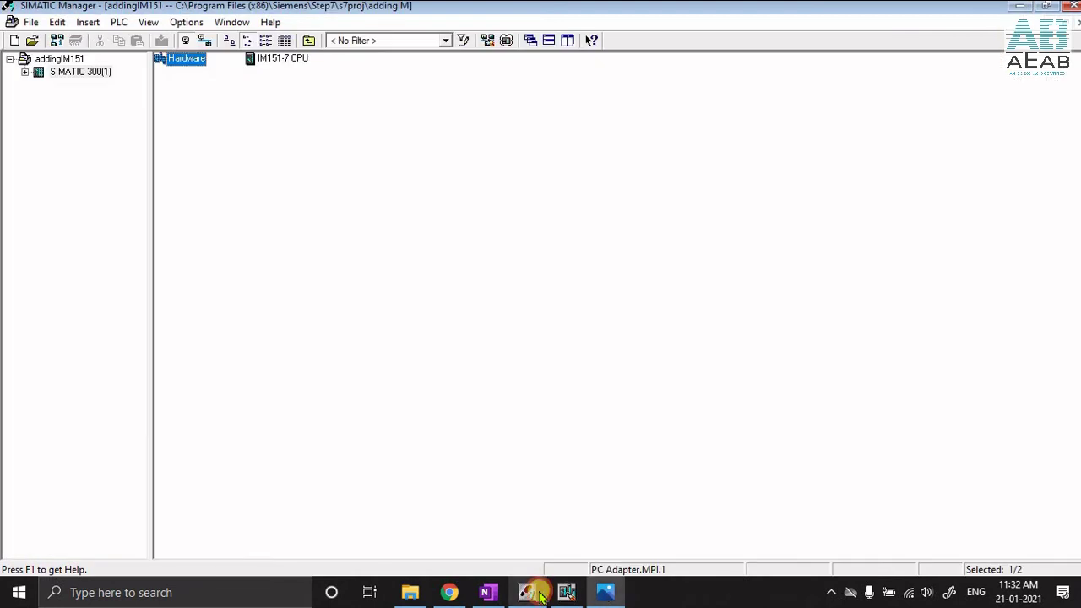
- In SIMATIC Manager, open the Blocks folder of S7 Program(1) under the IM151-7 CPU and select OB1
click(25, 73)
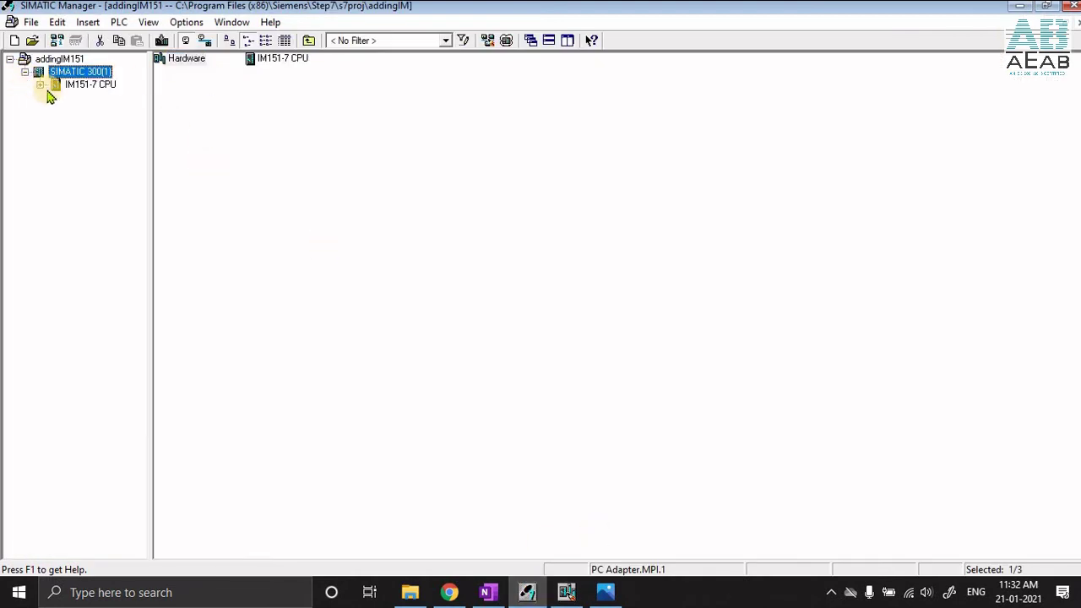
click(41, 85)
click(56, 98)
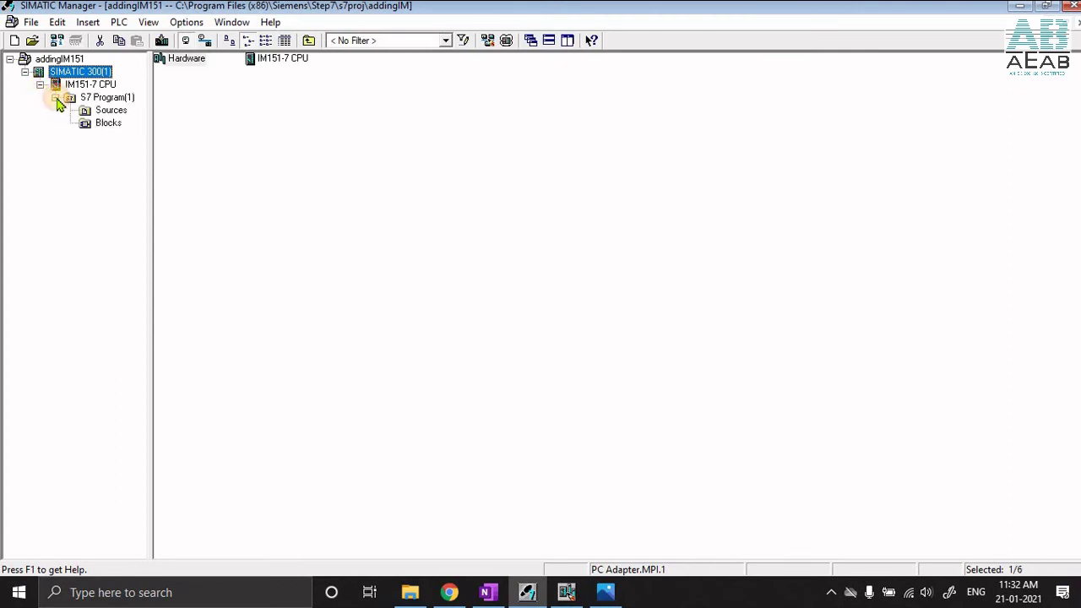
click(105, 125)
click(262, 58)
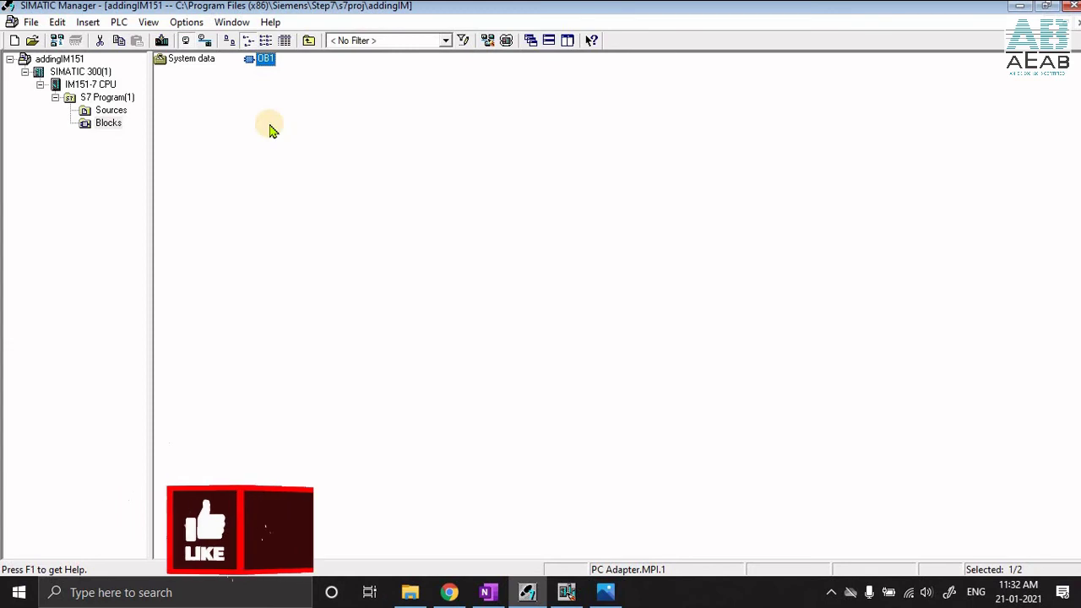
- Open OB1 with LAD as its creation language and maximize the LAD/STL/FBD editor window
double_click(253, 64)
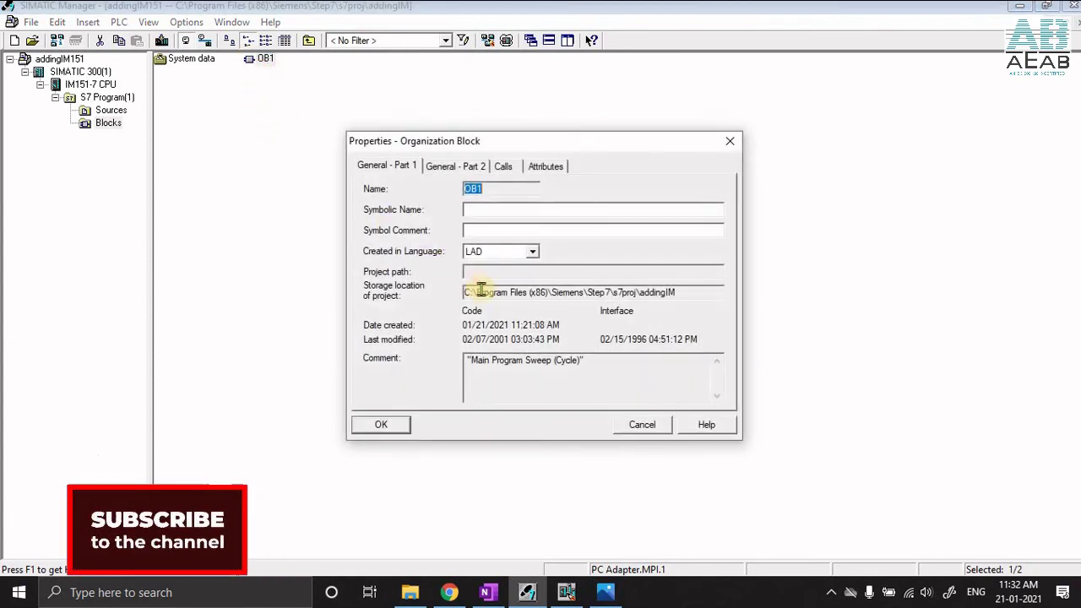
click(533, 253)
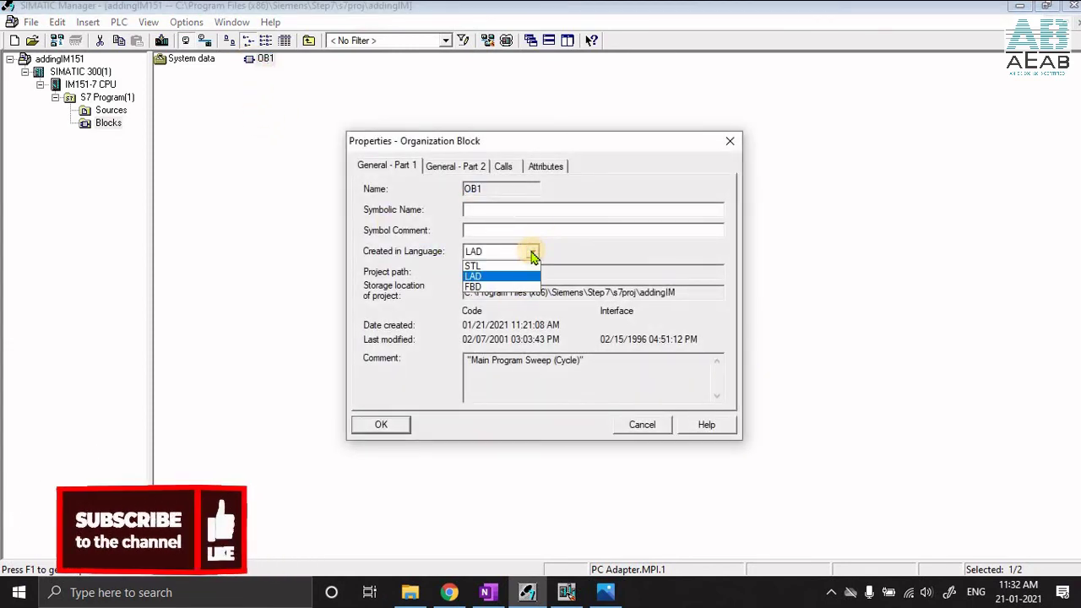
click(510, 267)
click(533, 252)
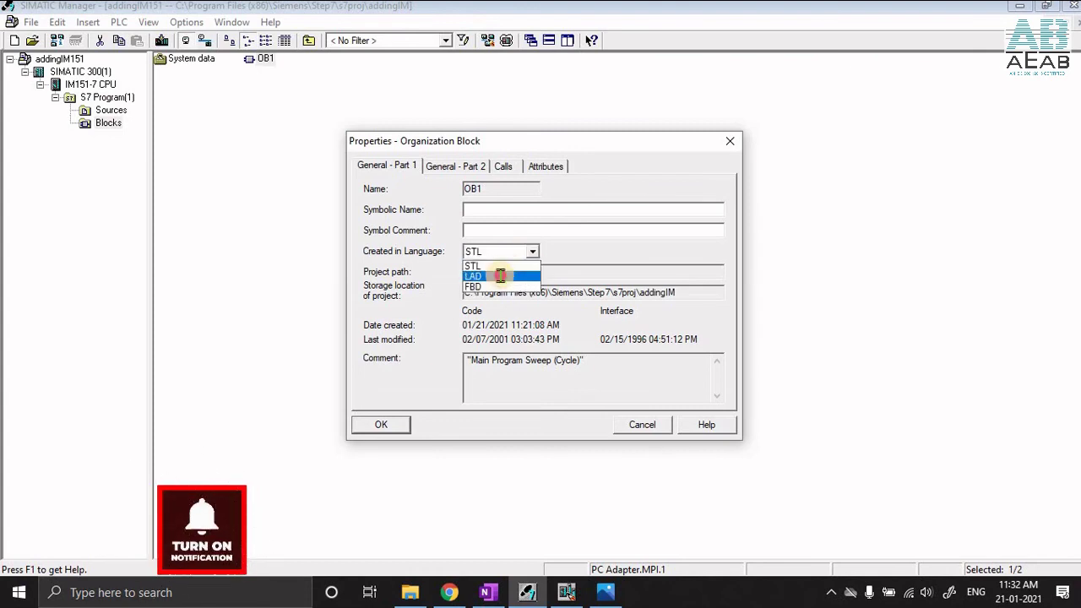
click(502, 276)
click(381, 424)
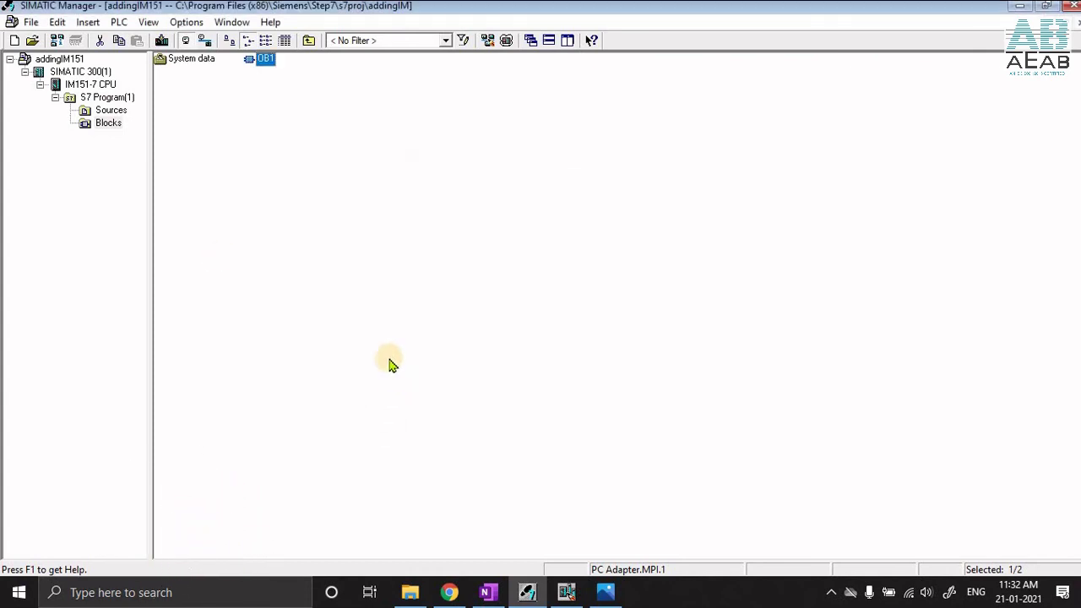
key(Return)
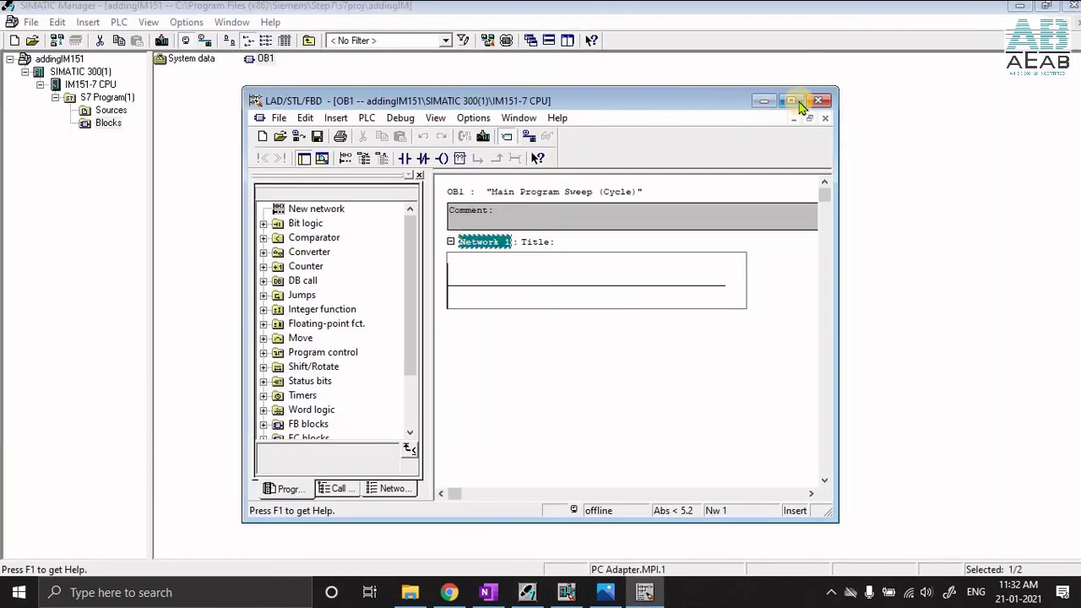
click(798, 100)
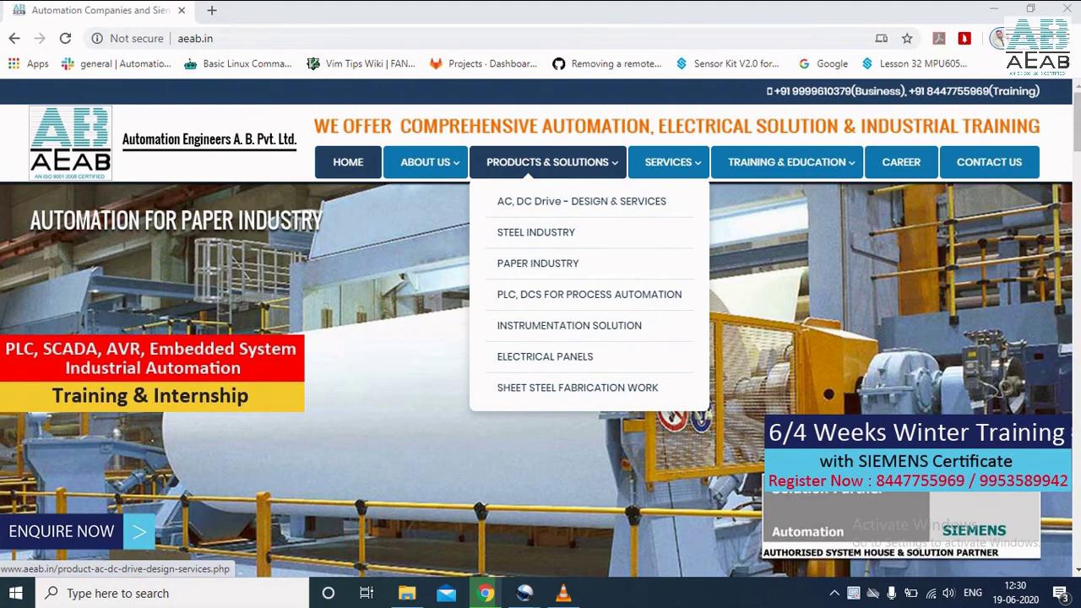
mouse_move(786, 162)
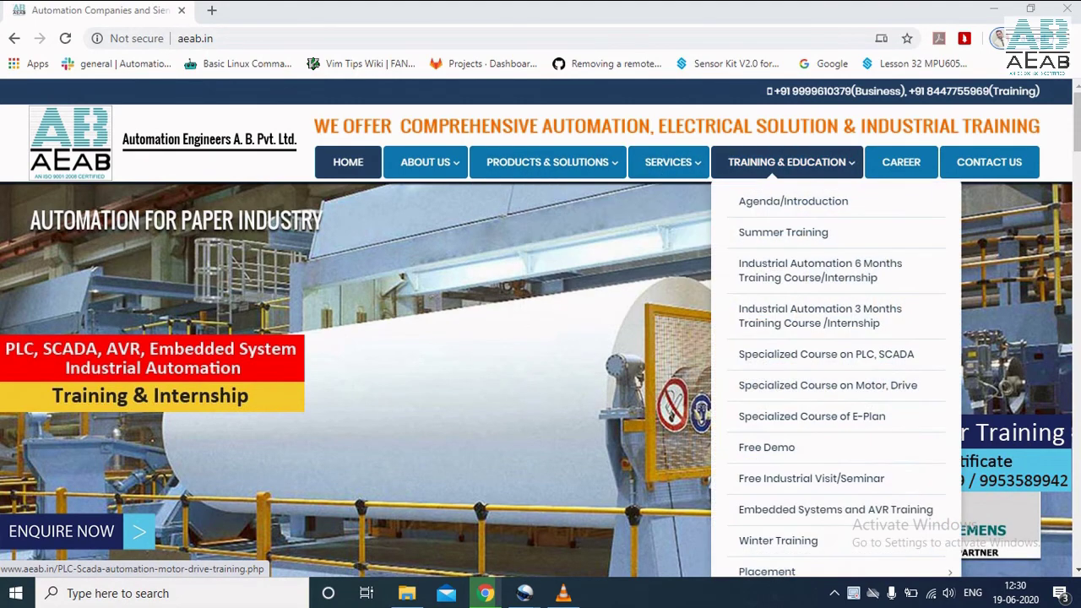
scroll(540, 379, down, 3)
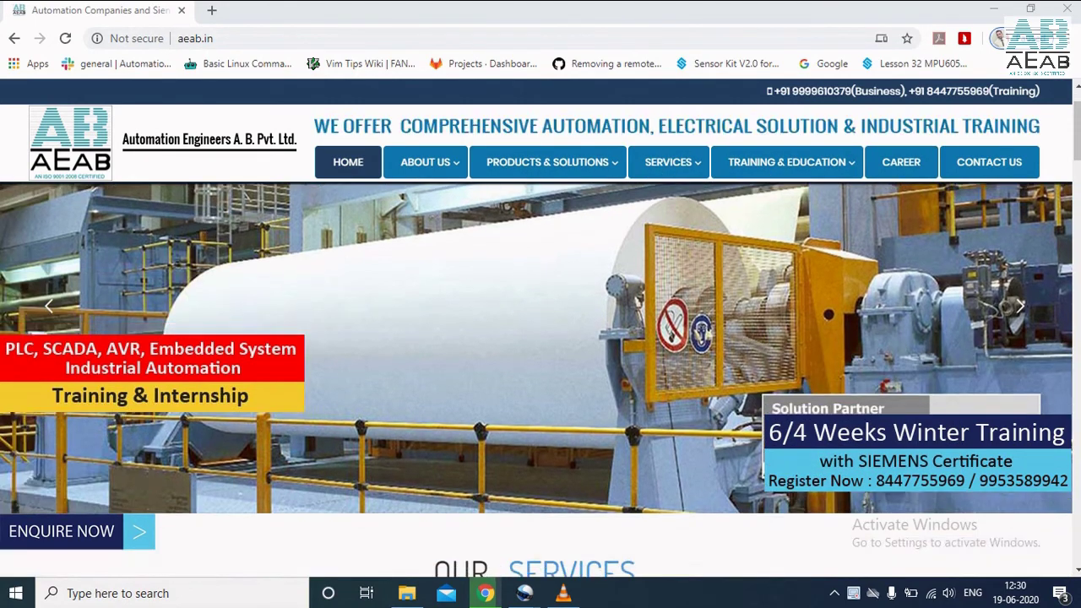
scroll(540, 380, down, 4)
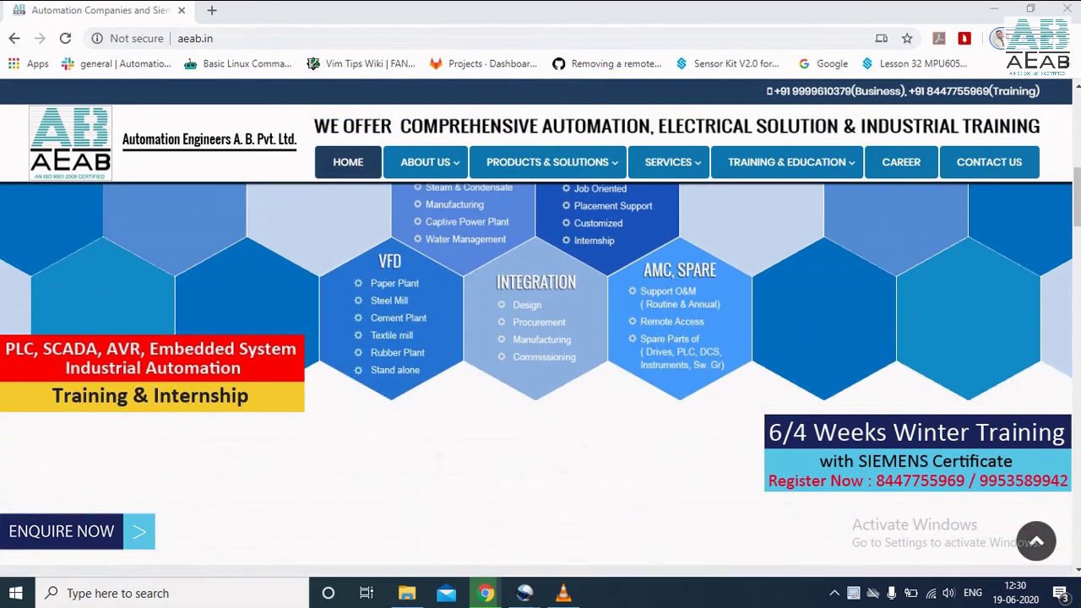
scroll(540, 380, down, 5)
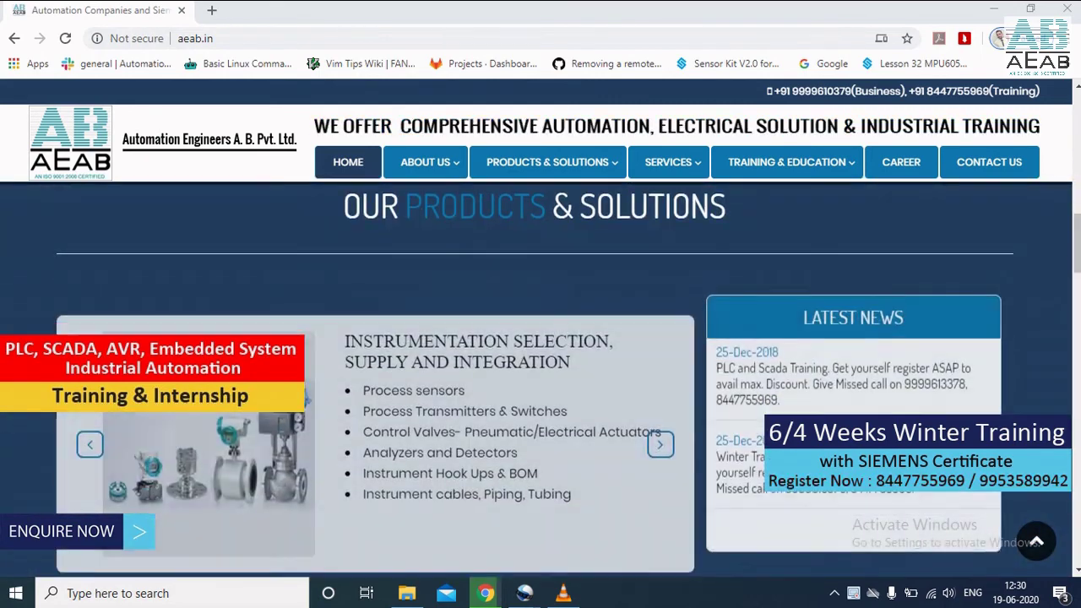
scroll(540, 380, down, 6)
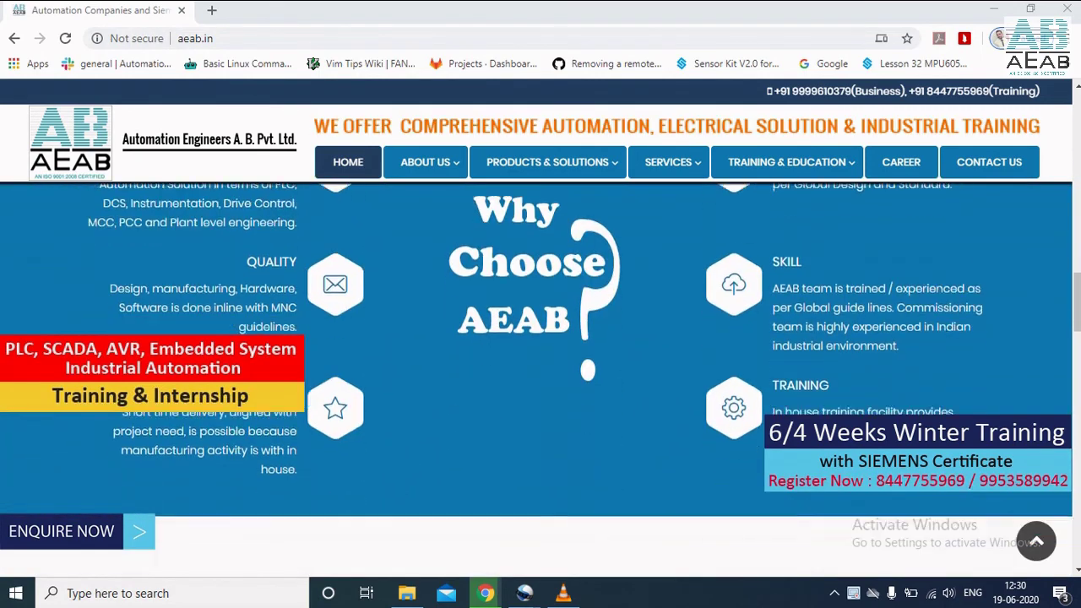
scroll(541, 380, down, 6)
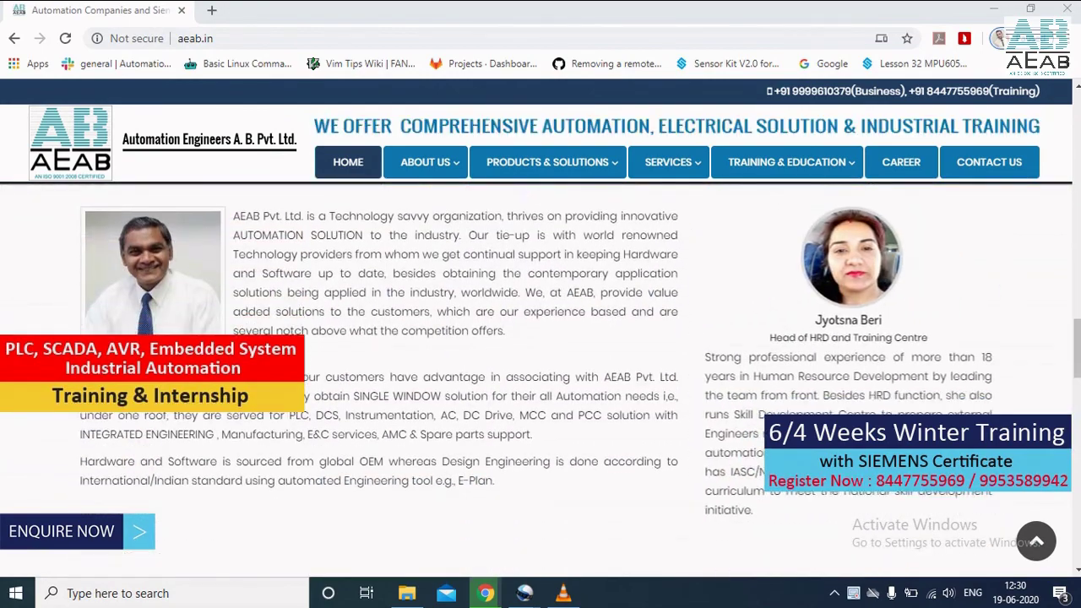
scroll(540, 379, down, 6)
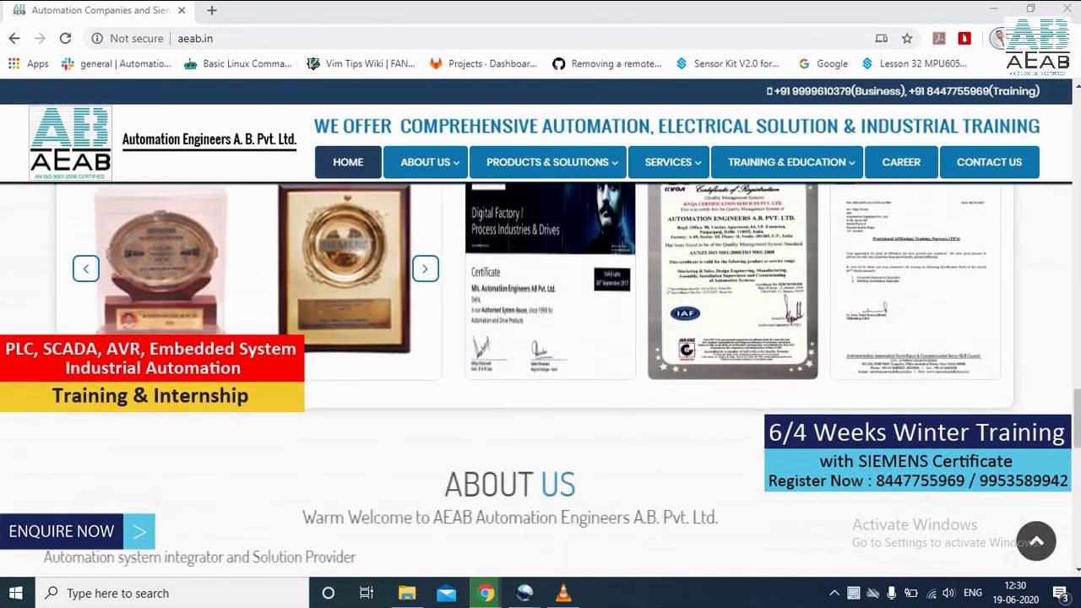
scroll(540, 380, down, 6)
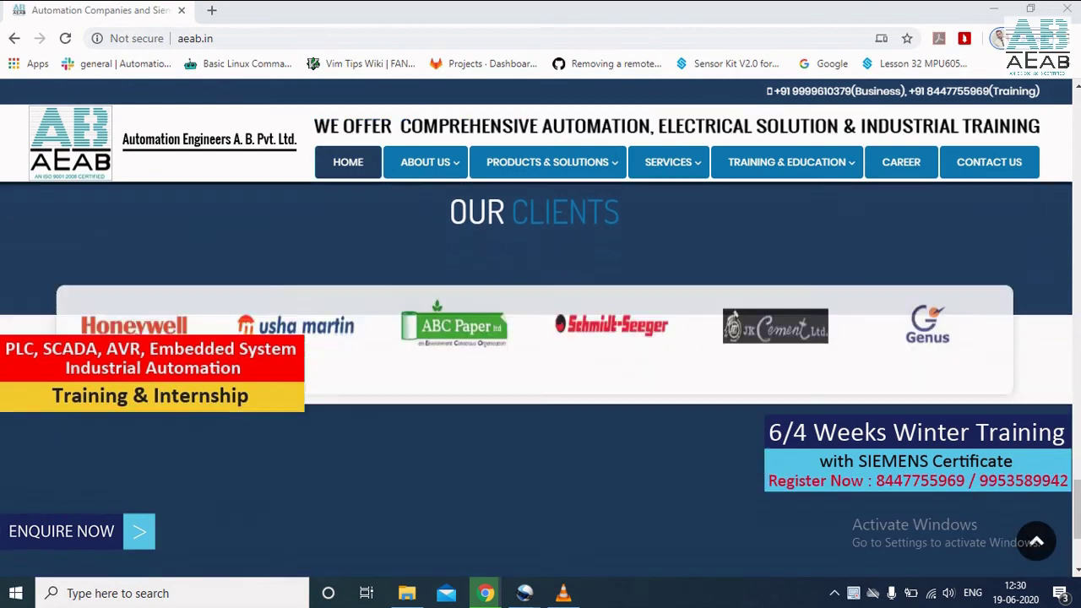
scroll(540, 380, down, 3)
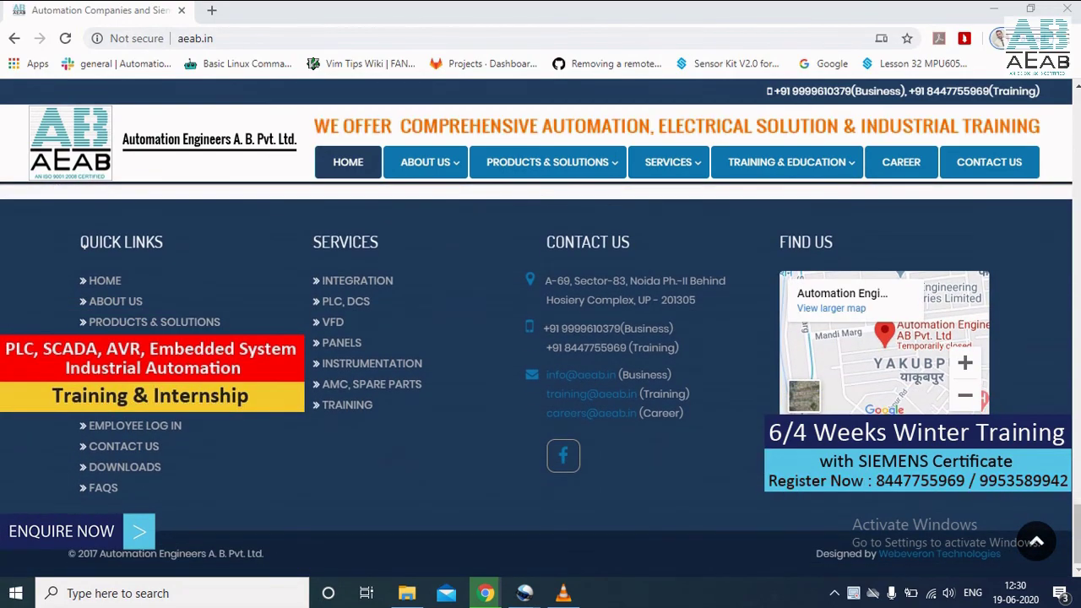